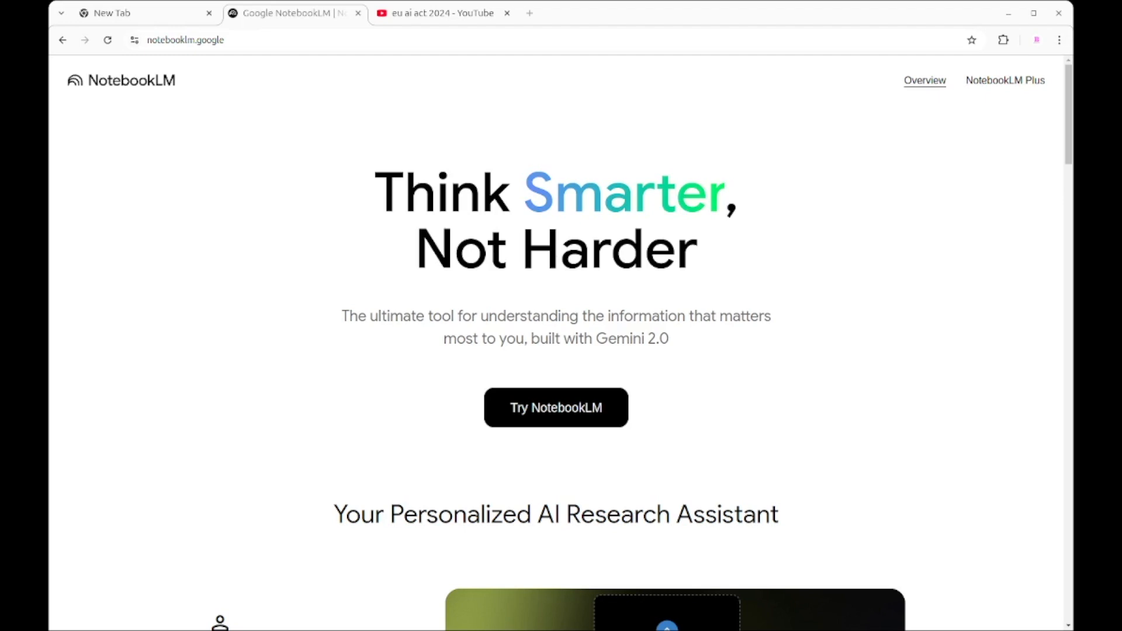
Step: Look through the feature overview on the NotebookLM homepage, from uploading sources to Audio Overview
scroll(833, 450, down, 10)
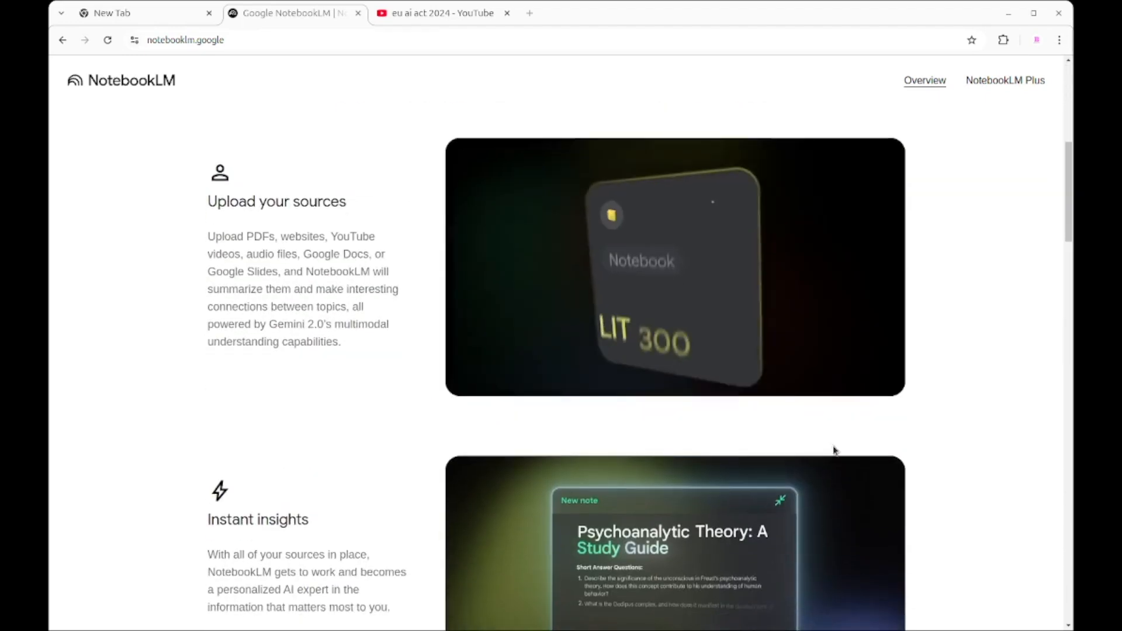
scroll(834, 450, down, 5)
scroll(834, 450, up, 15)
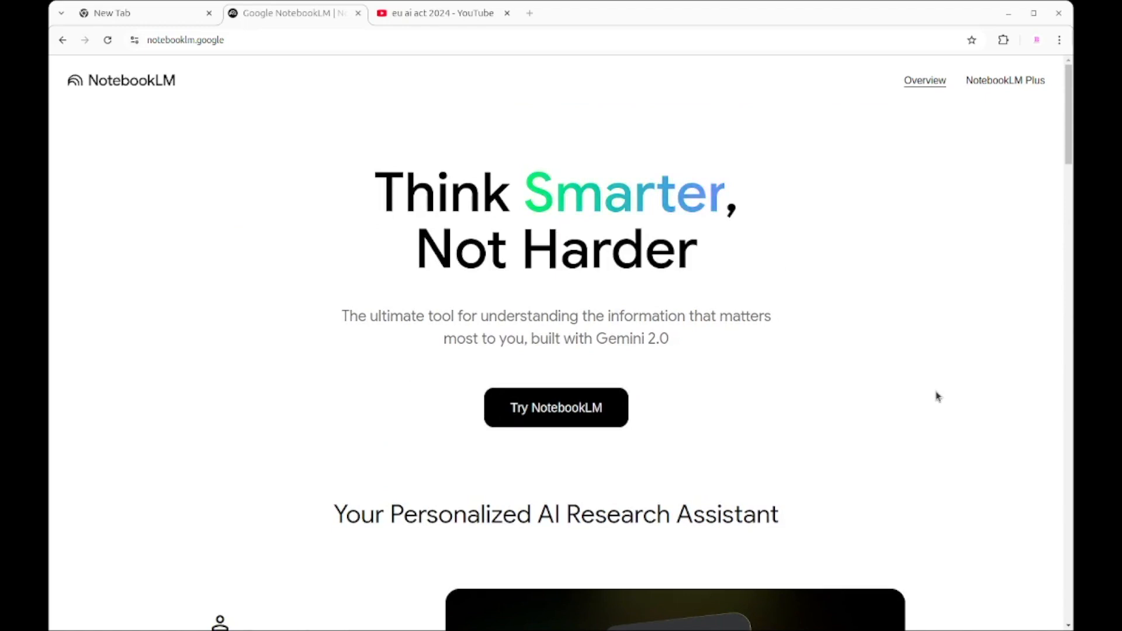
scroll(937, 397, down, 12)
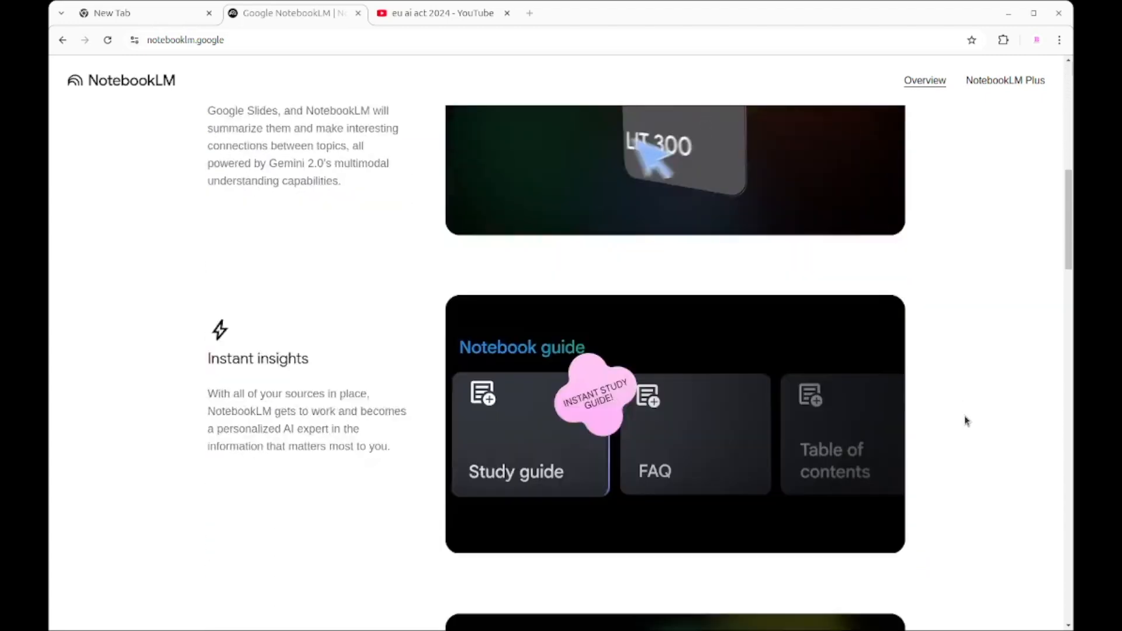
scroll(966, 420, down, 6)
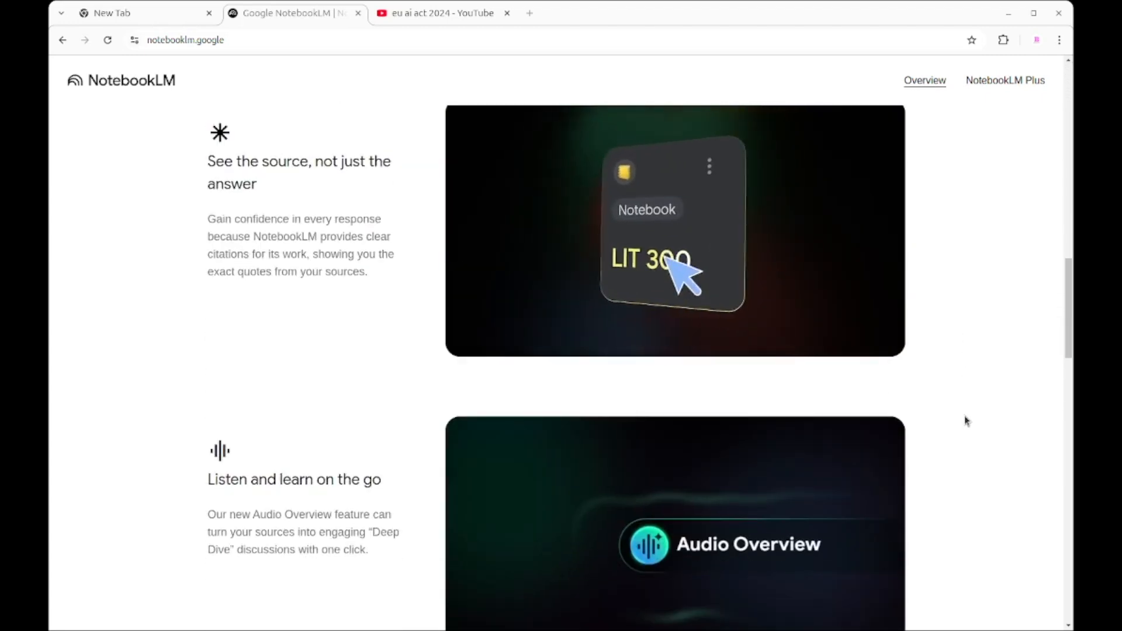
scroll(966, 421, down, 2)
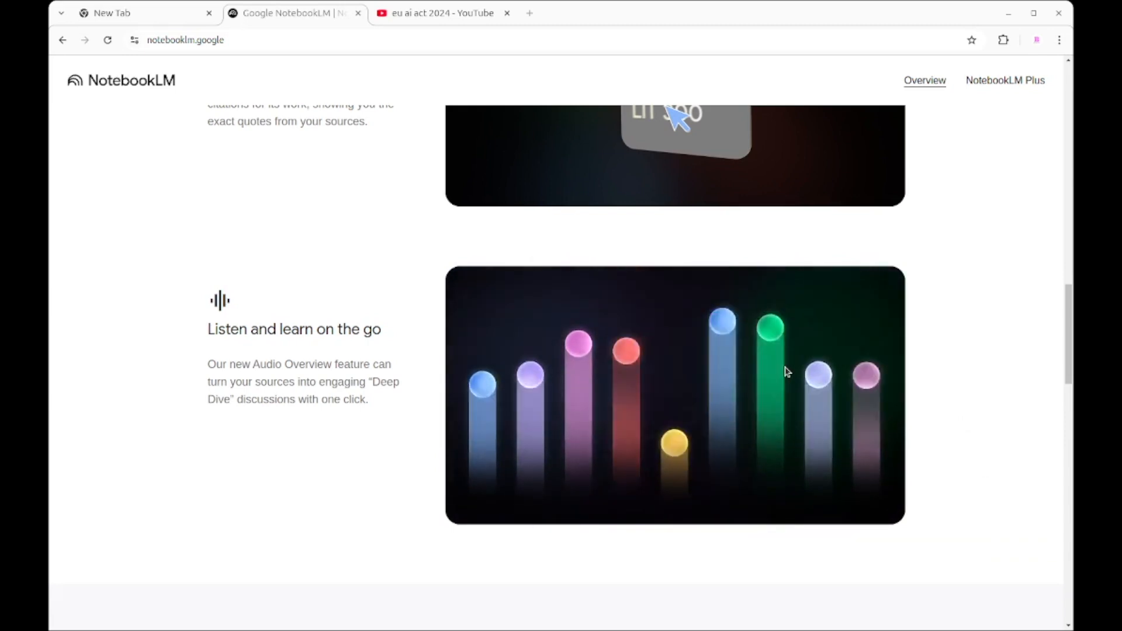
scroll(784, 370, up, 15)
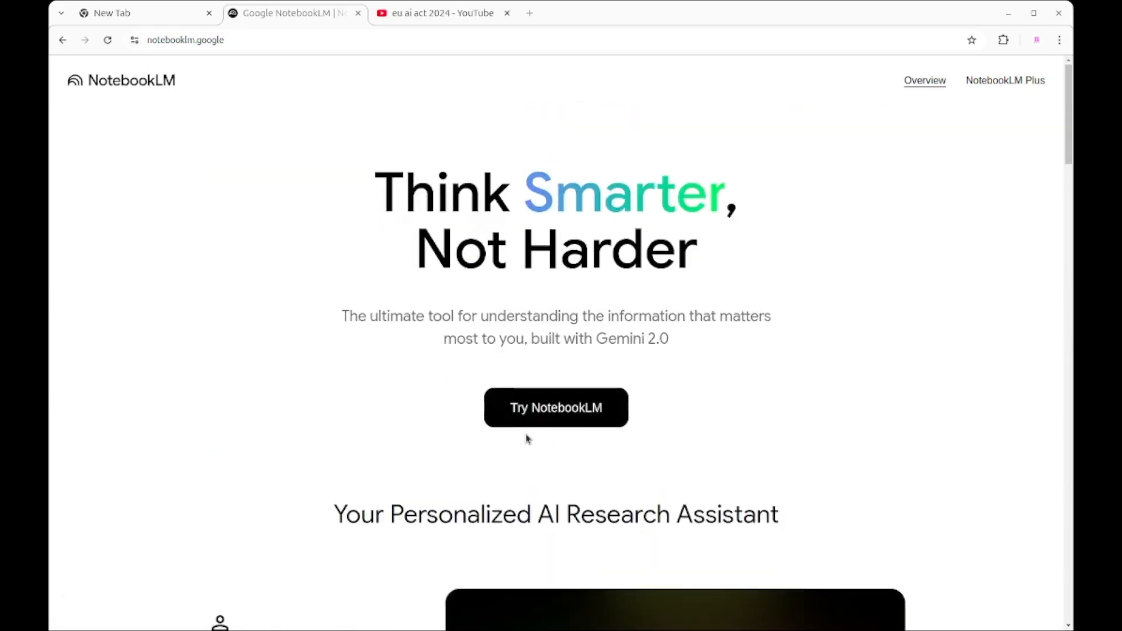
Step: Open NotebookLM, create a new notebook and upload EU_AI_Act.pdf as its first source
click(531, 419)
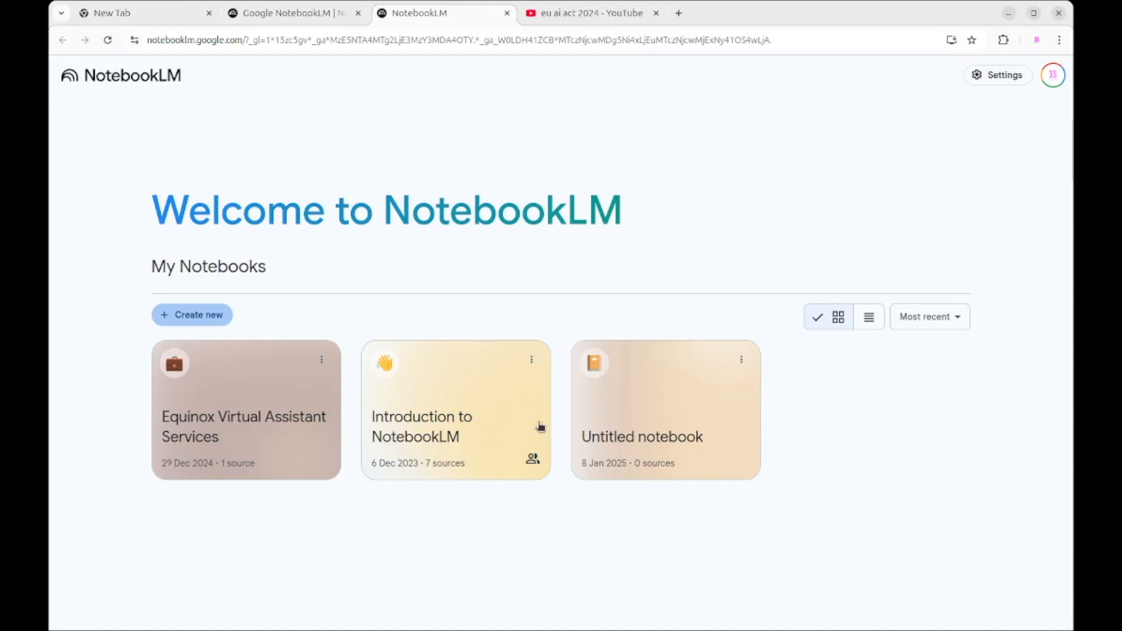
click(218, 320)
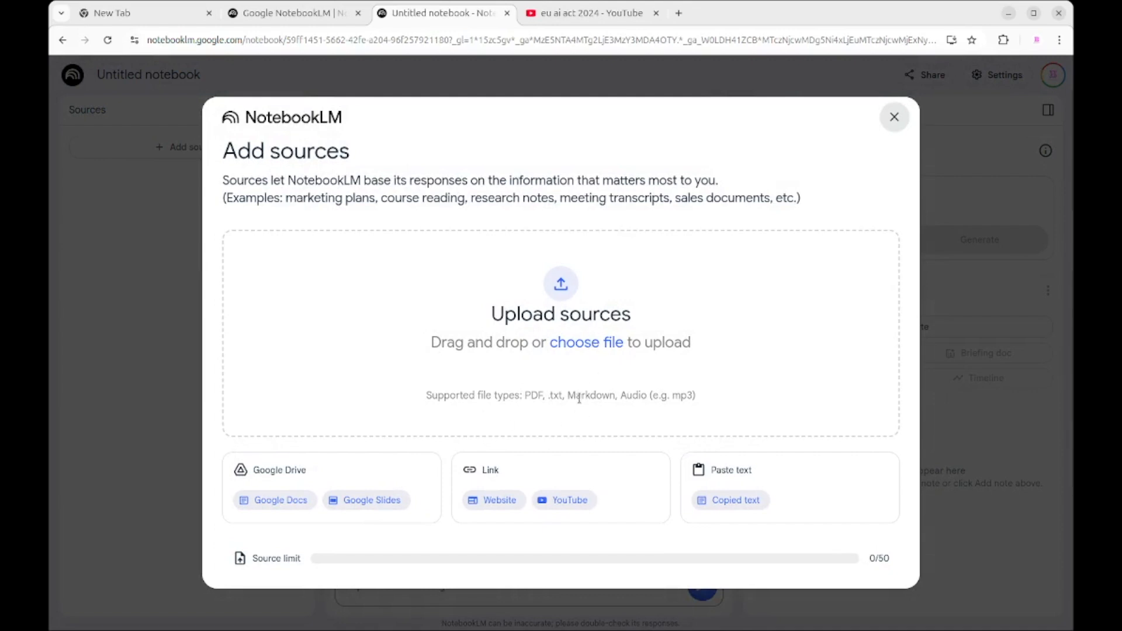
click(590, 344)
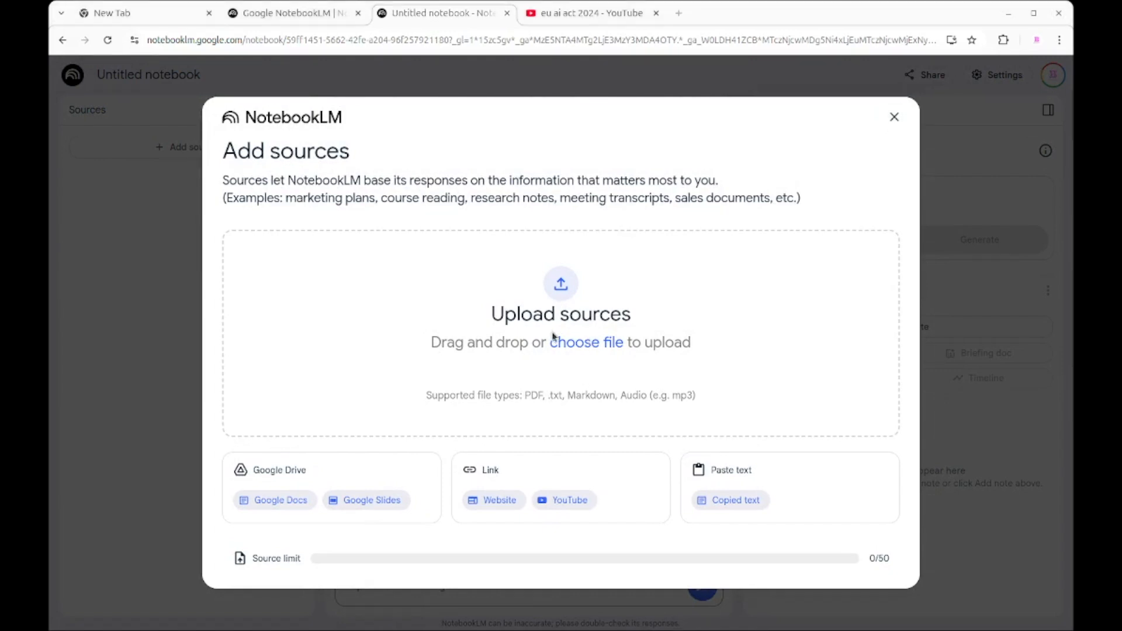
double_click(396, 332)
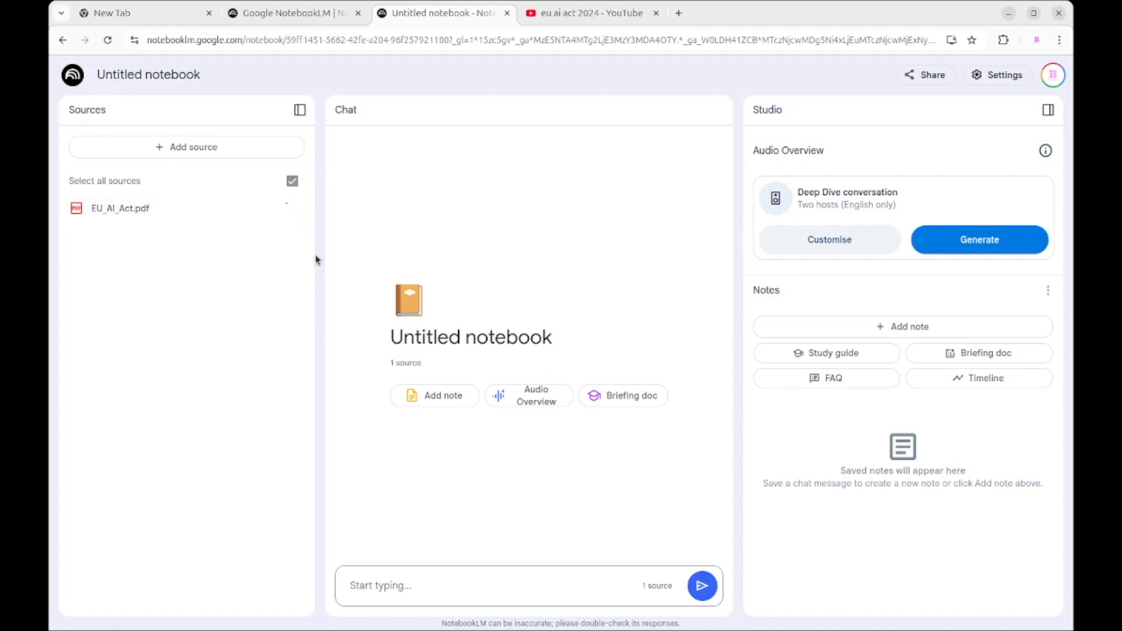
Step: Add the video "The EU's AI Act Explained" as a YouTube source, using its link from the YouTube search results
click(228, 152)
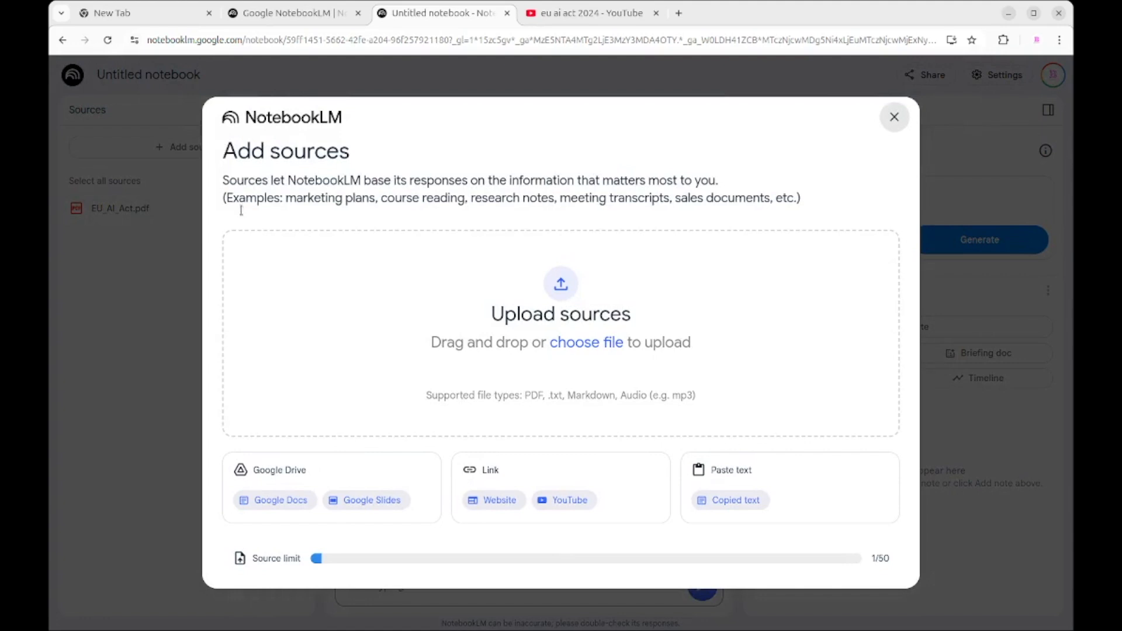
click(559, 509)
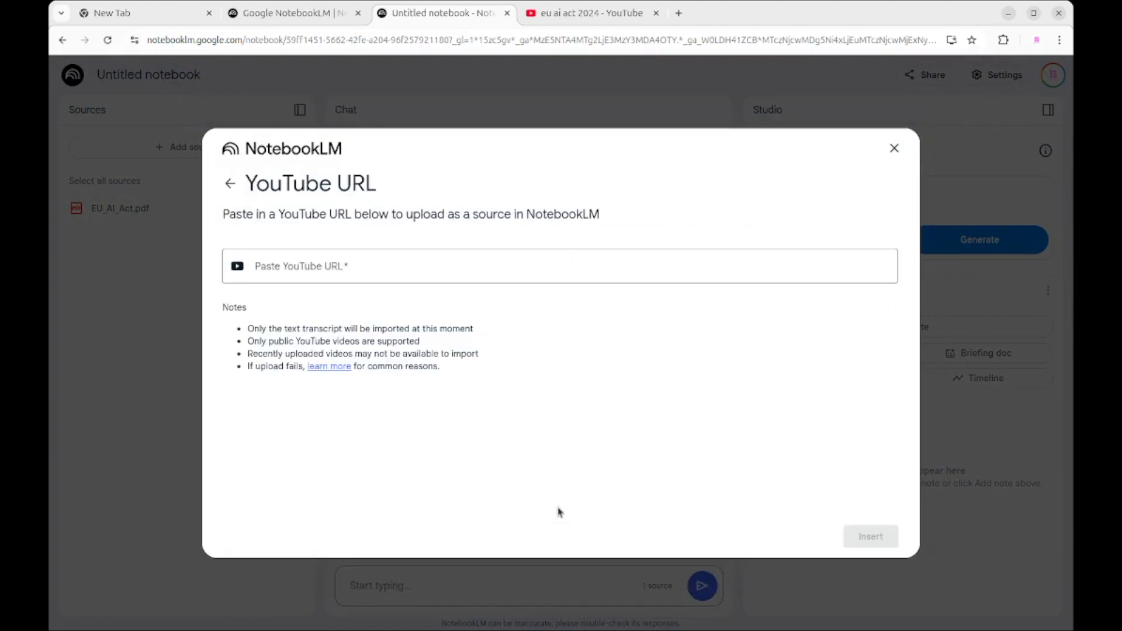
click(571, 22)
mouse_move(500, 456)
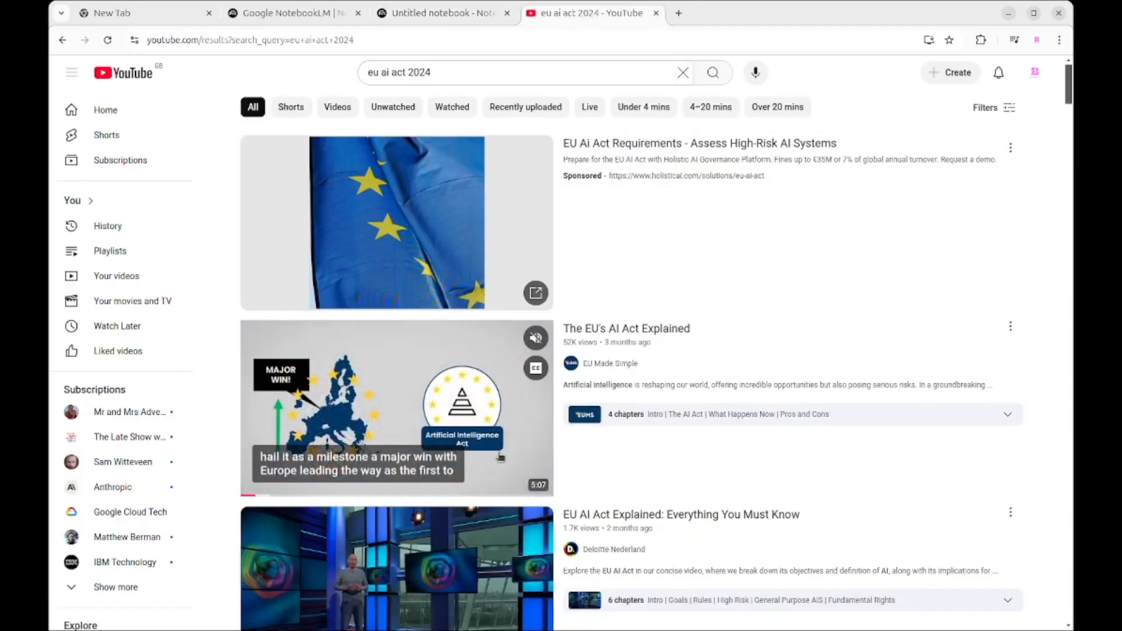
scroll(478, 402, down, 2)
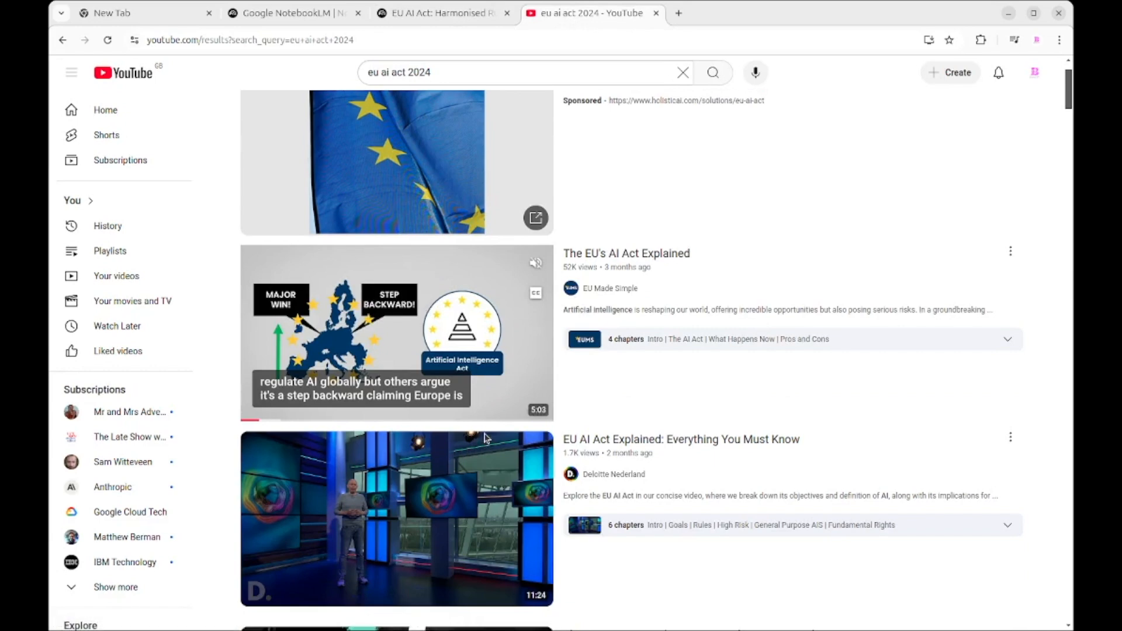
click(413, 16)
click(417, 262)
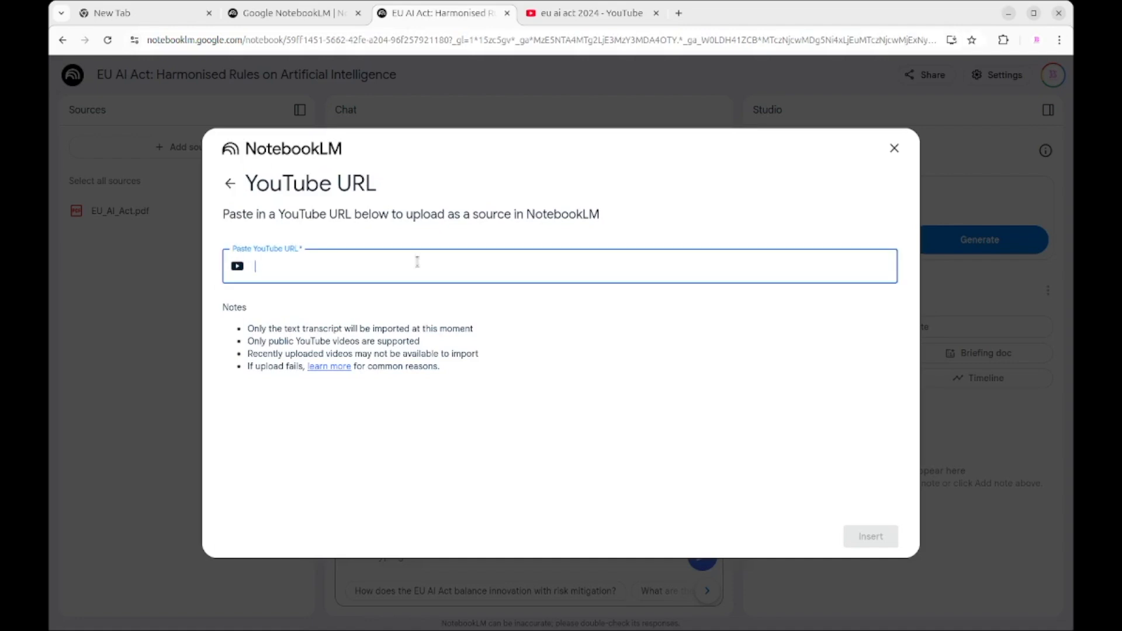
text(https://www.youtube.com/watch?v=s_rxOnCt3HQ&pp=ygUOZXUgYWkgYWN0IDIwMjQ%3D)
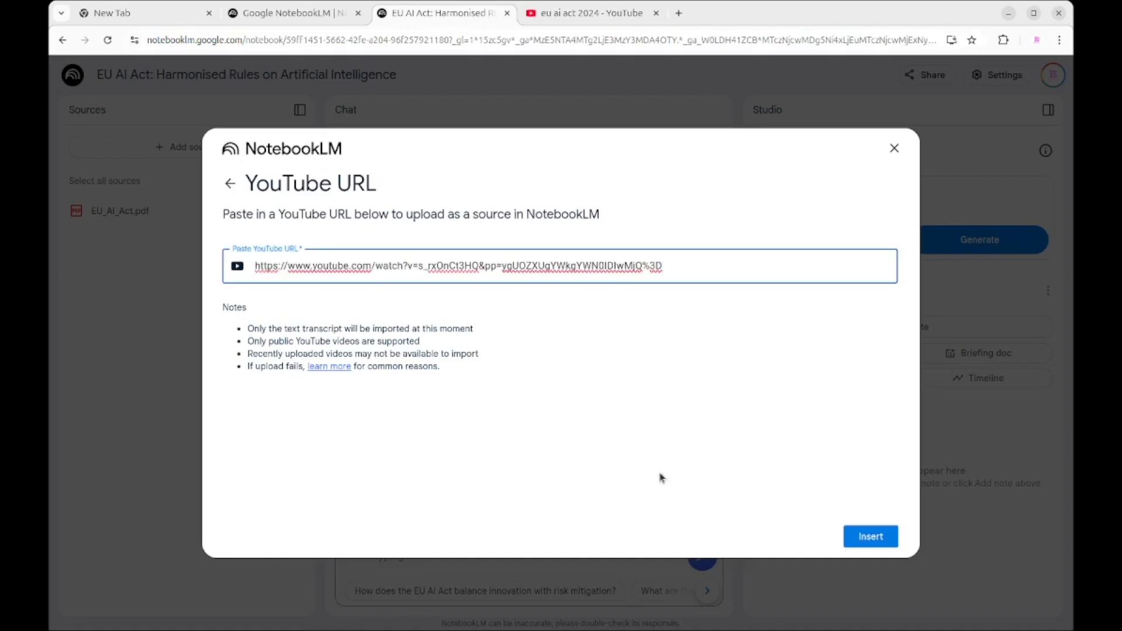
click(870, 537)
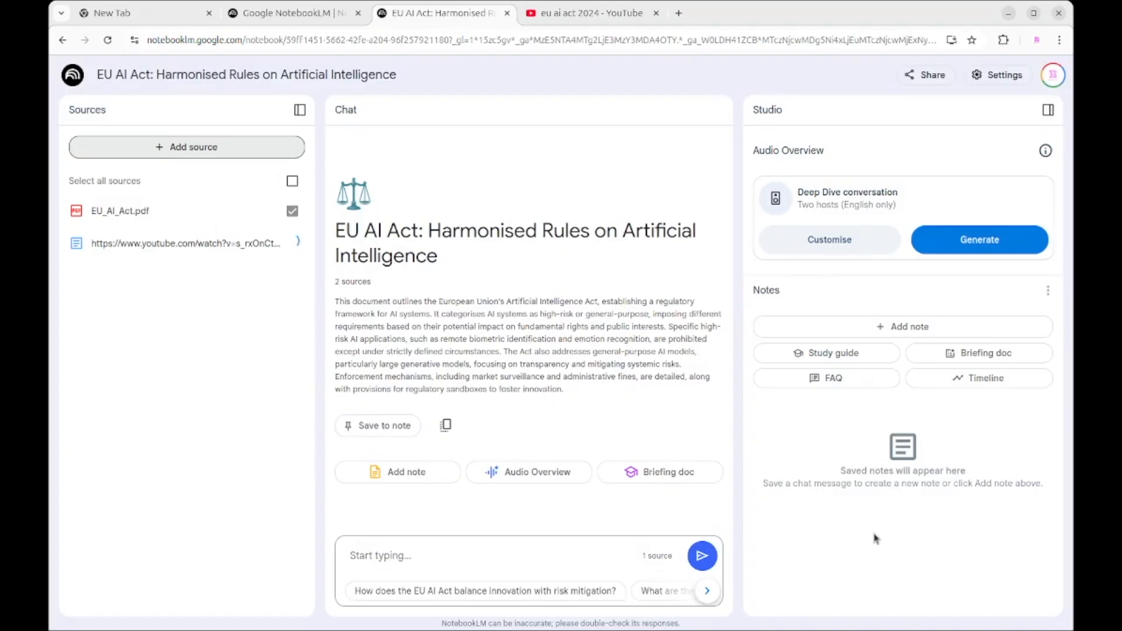
Step: Add the Deloitte Nederland video "EU AI Act Explained: Everything You Must Know" as a YouTube source, using its link from the YouTube results
click(232, 146)
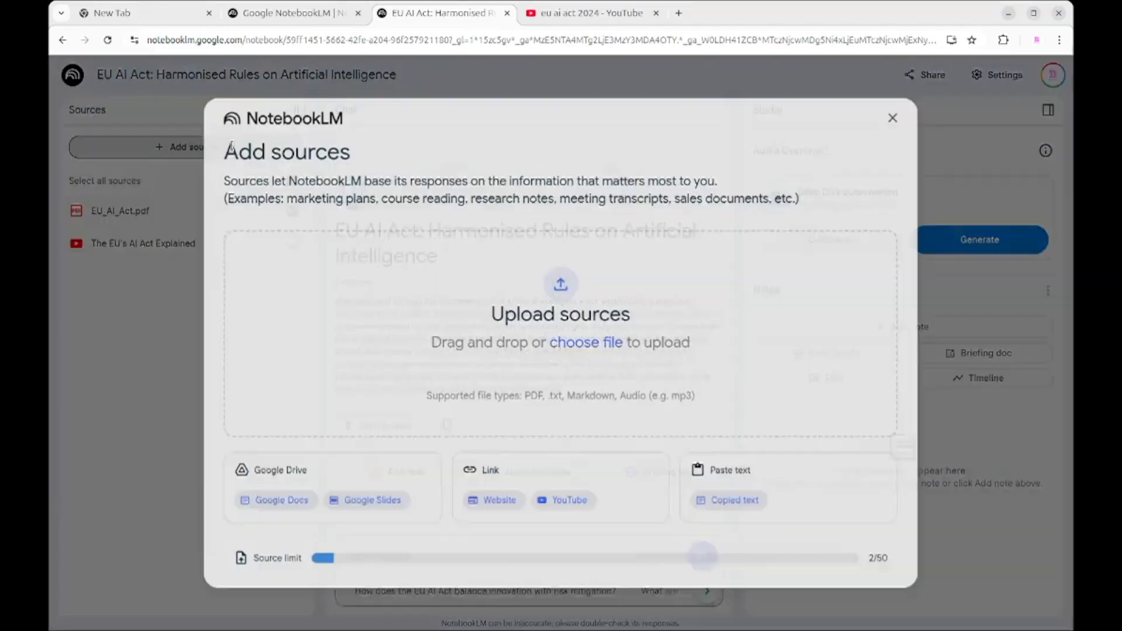
click(565, 499)
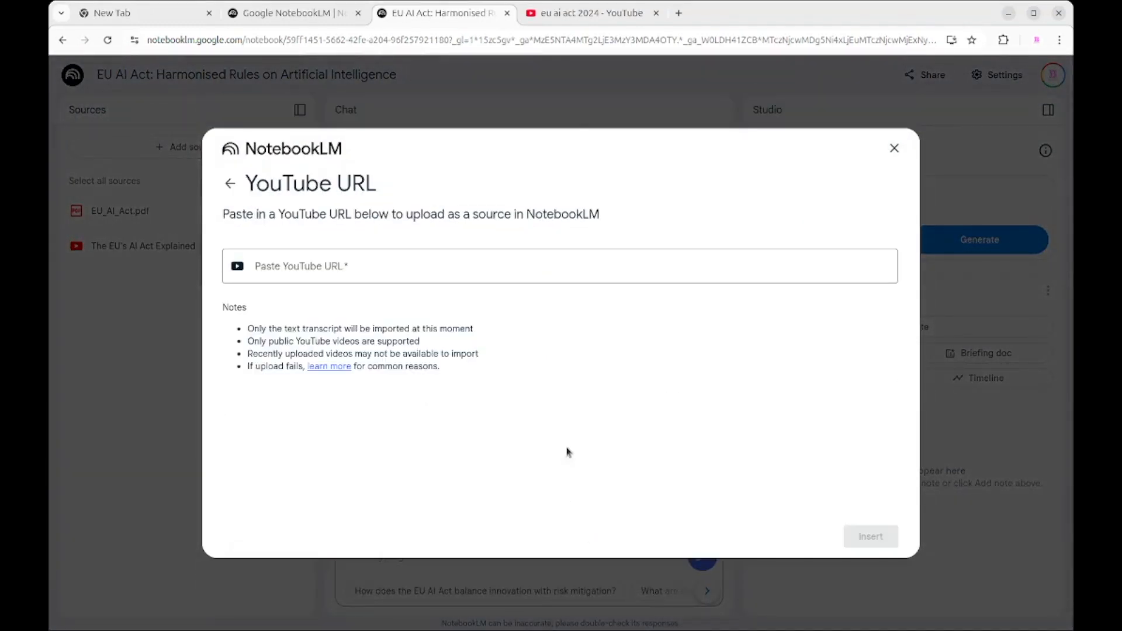
click(583, 15)
scroll(493, 303, down, 4)
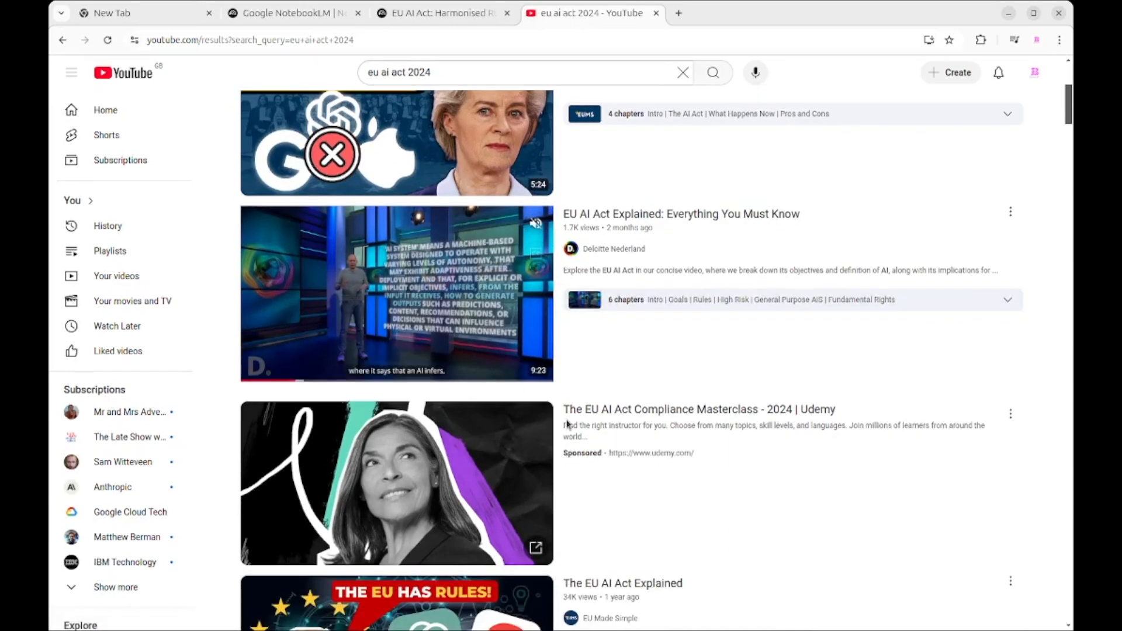
click(451, 19)
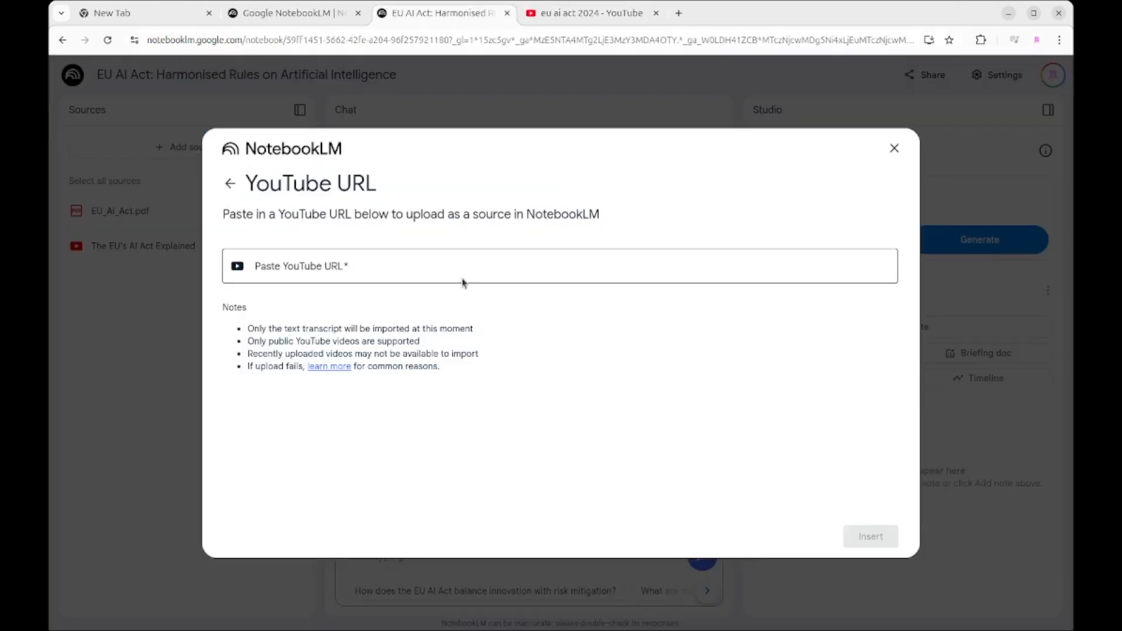
click(458, 264)
text(https://www.youtube.com/watch?v=oWHCyLfUgUw&pp=ygUOZXUgYWkgYWN0IDIwMjQ%3D)
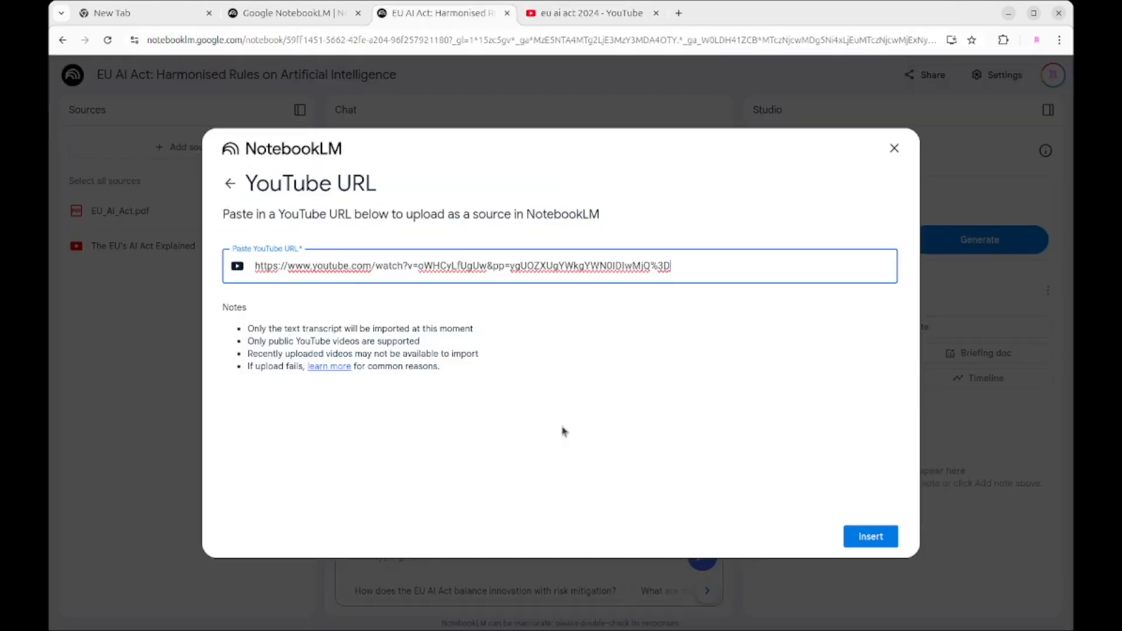
click(871, 536)
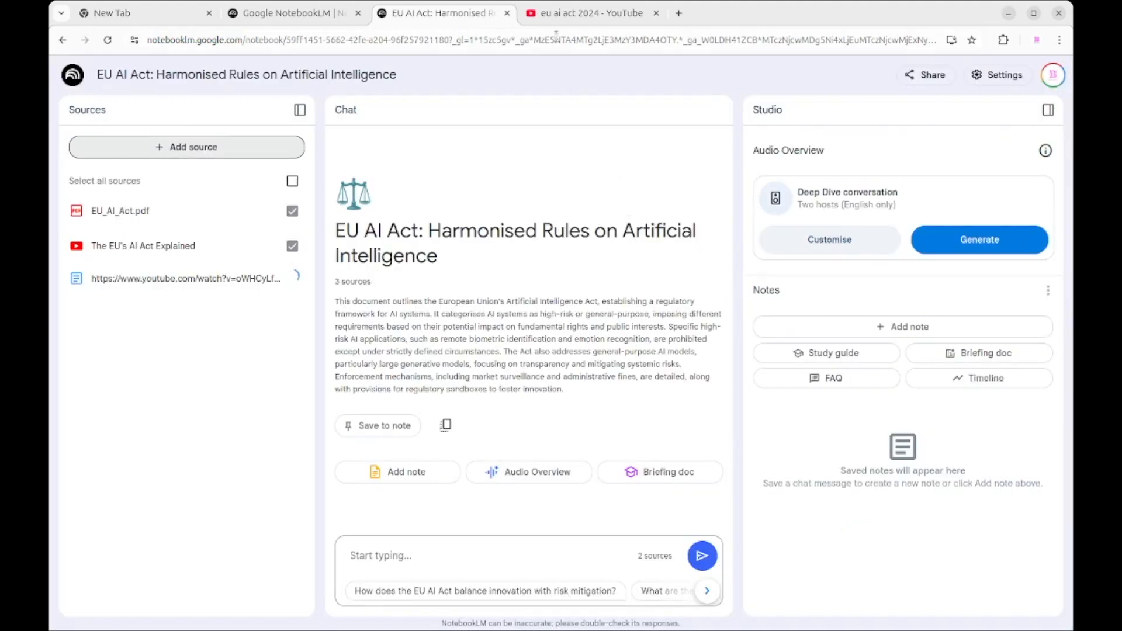
Step: Find "Debunking the EU AI Act: an overview of the new legal framework" in the YouTube results and add its link as a YouTube source
click(564, 13)
scroll(579, 381, down, 10)
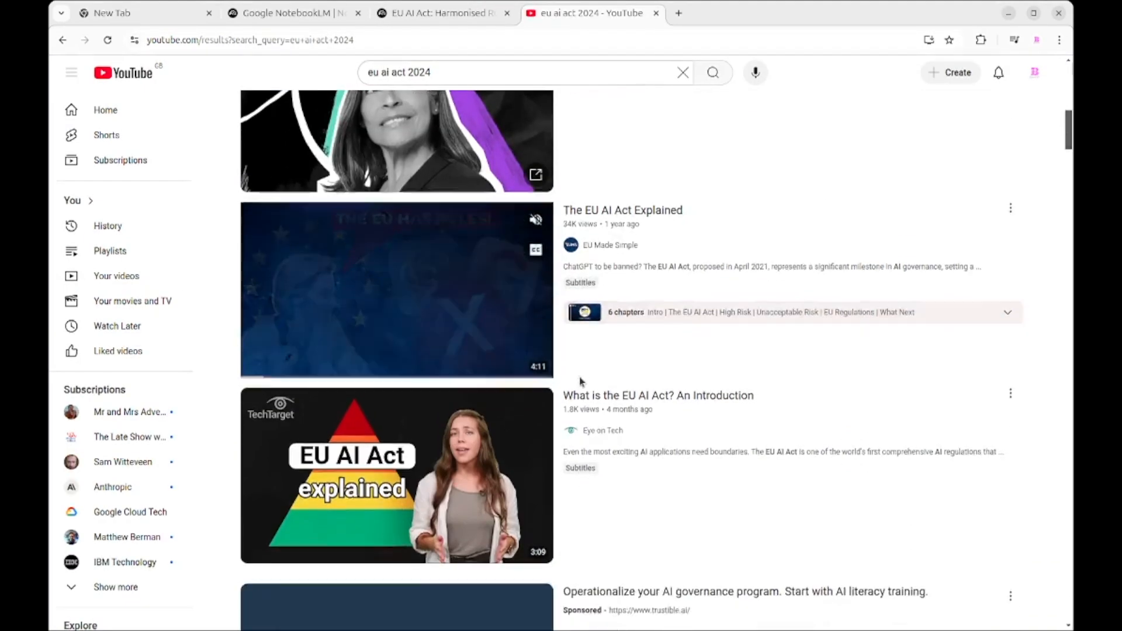
scroll(526, 391, down, 3)
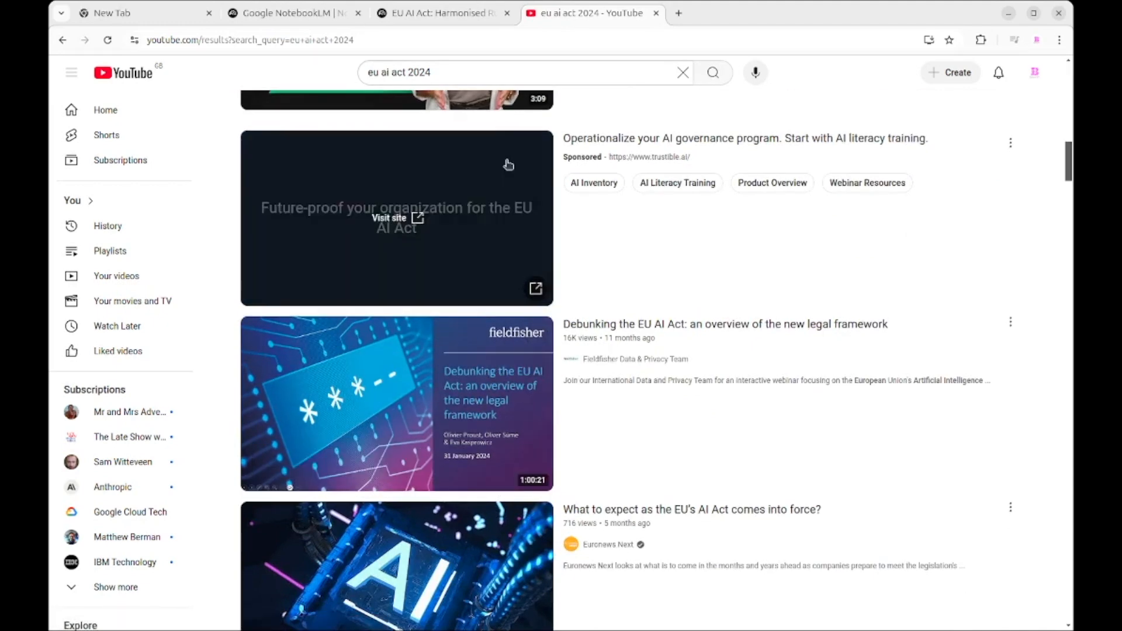
click(462, 17)
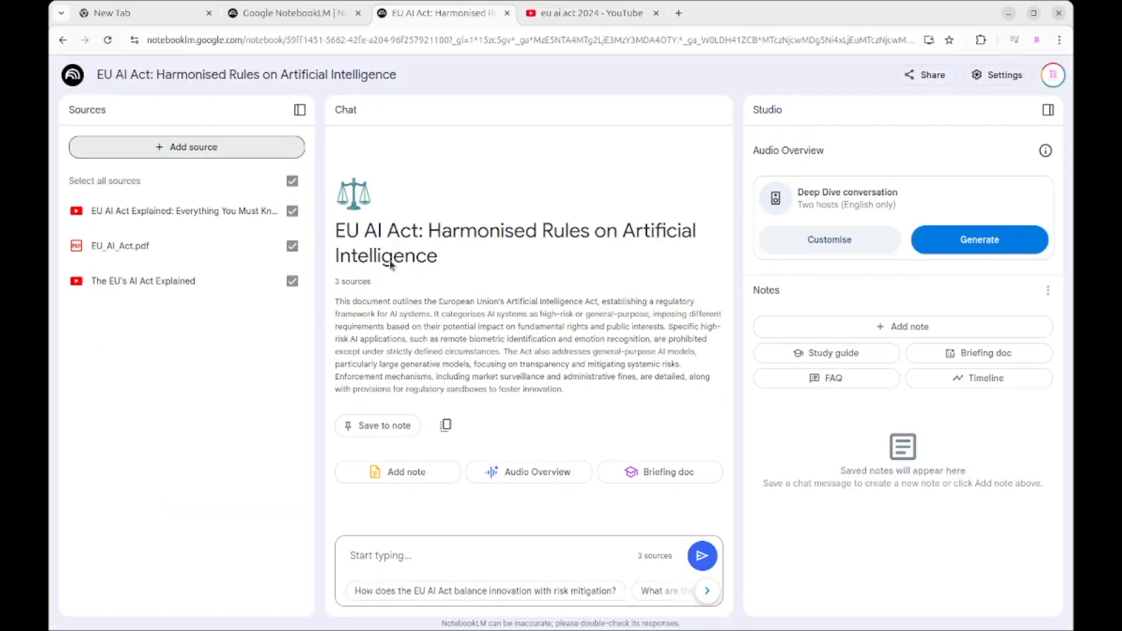
click(259, 147)
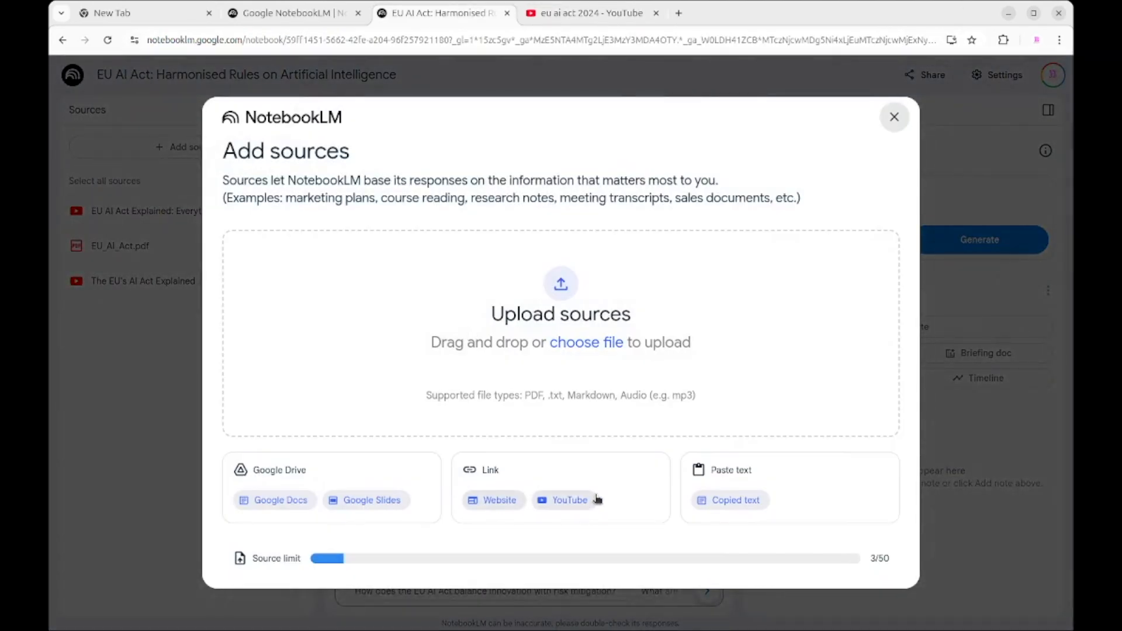
click(581, 500)
click(507, 265)
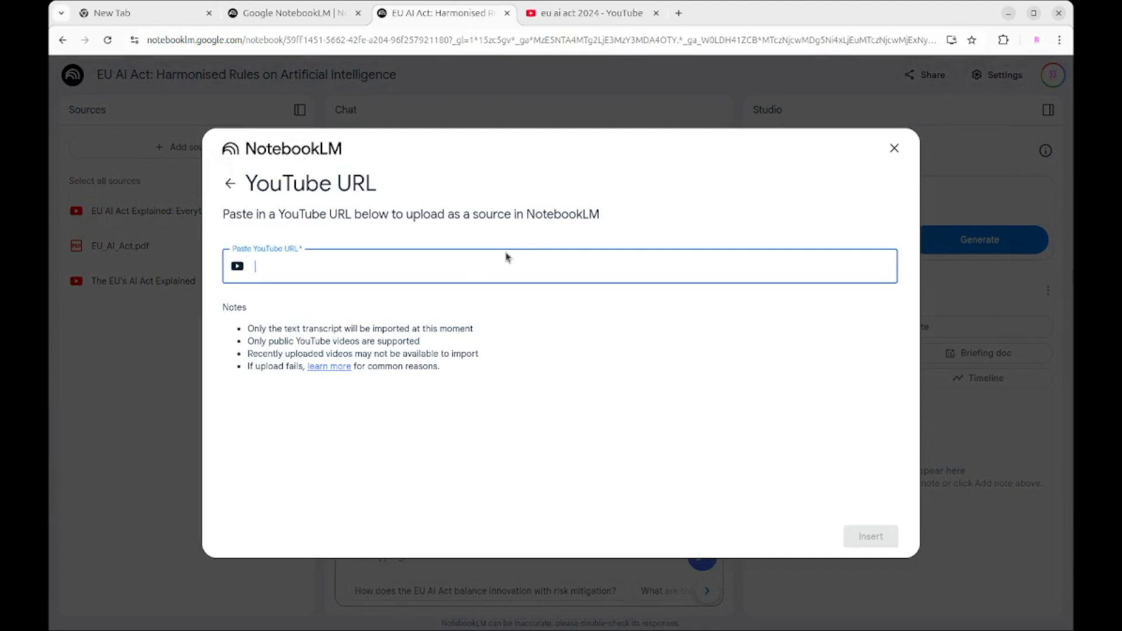
text(https://www.youtube.com/watch?v=iO0nfxxeYjE&pp=ygUOZXUgYWkgYWN0IDIwMjQ%3D)
click(868, 540)
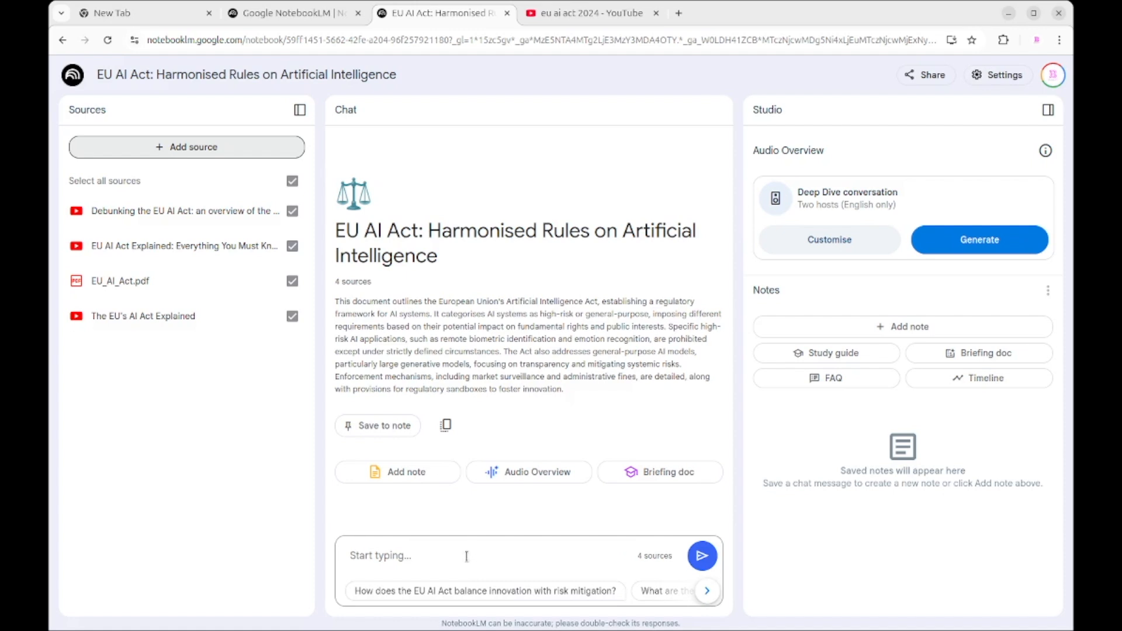
Step: Browse the suggested chat questions and ask "How will the Act's enforcement mechanisms ensure compliance?"
click(706, 590)
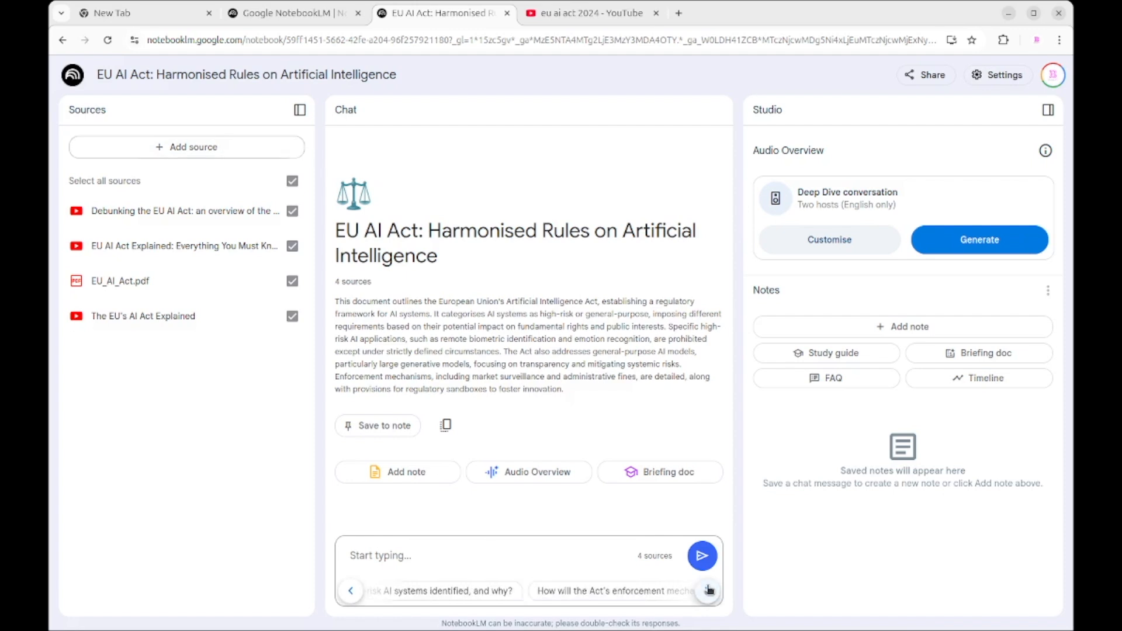
click(708, 591)
click(701, 591)
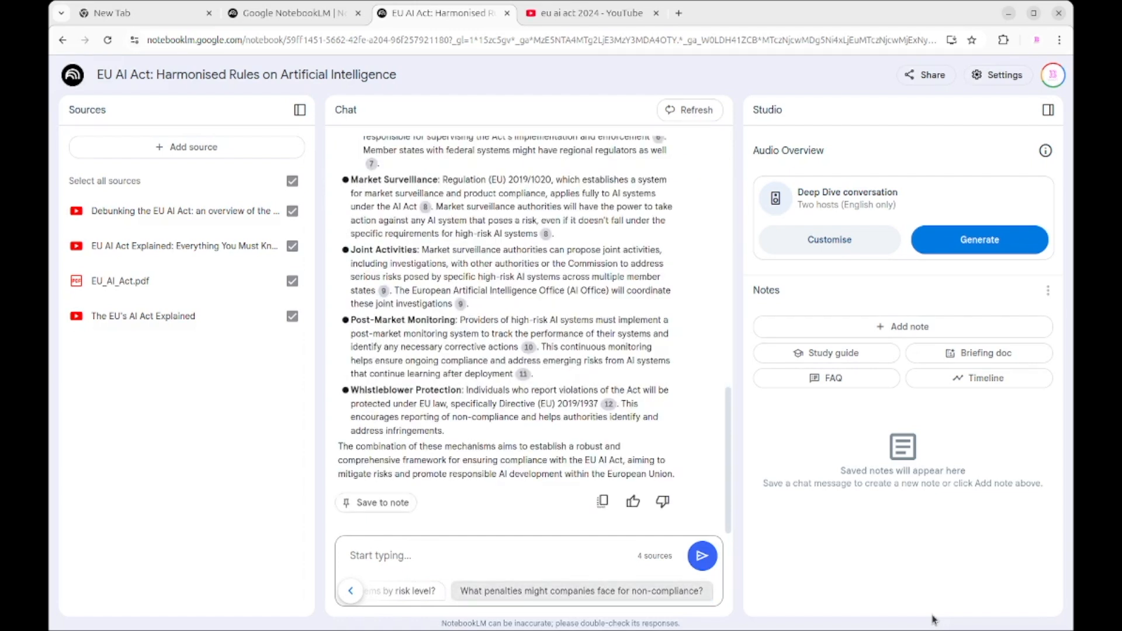
Step: Read the chat answer and open its citation 1 to examine the quoted passage in the source transcript
scroll(559, 456, up, 15)
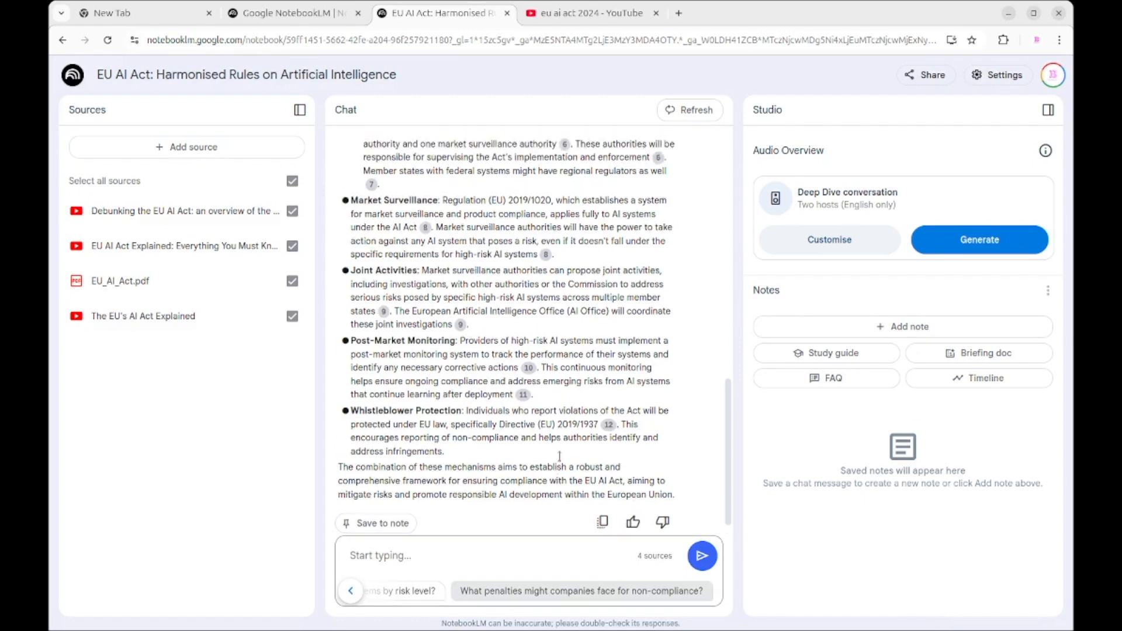
scroll(559, 456, down, 4)
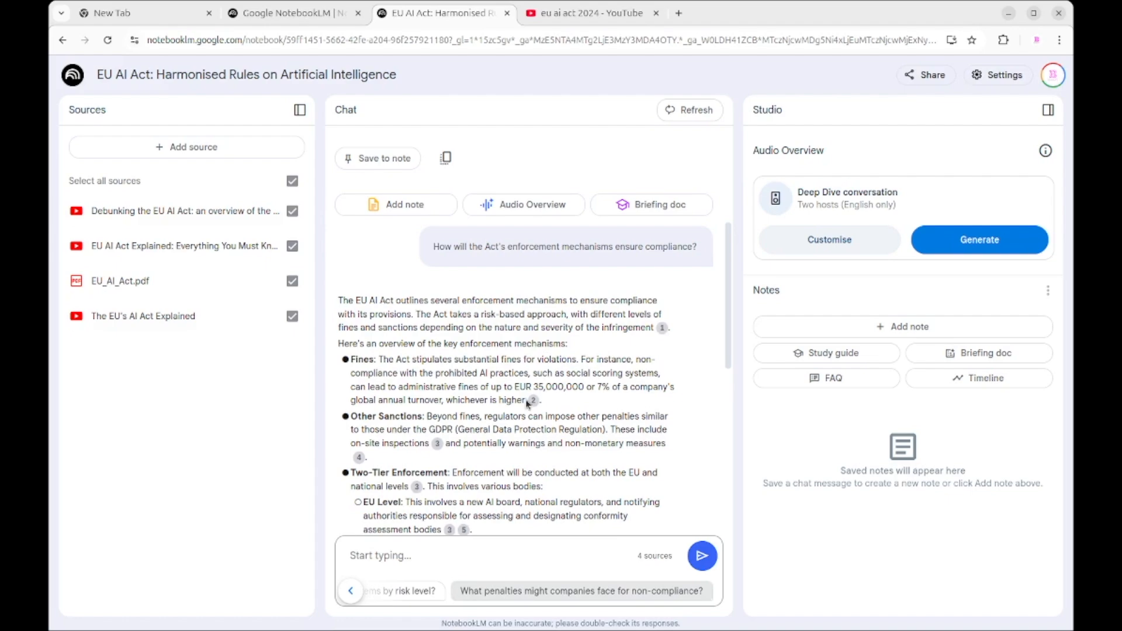
click(663, 330)
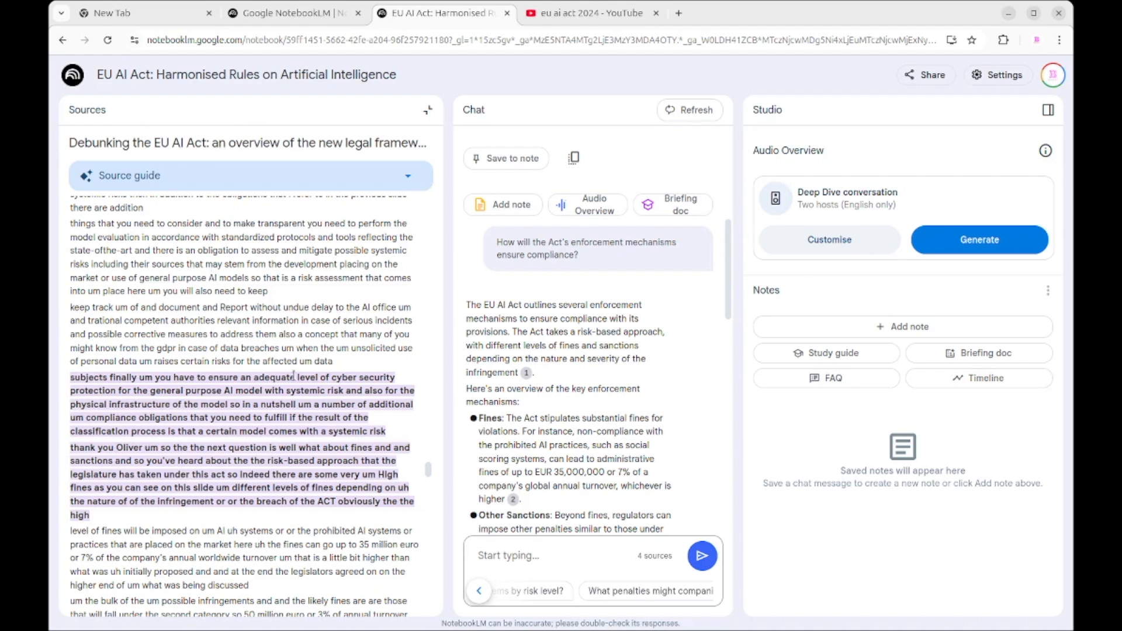
drag(125, 519, 73, 377)
click(73, 377)
scroll(562, 349, down, 3)
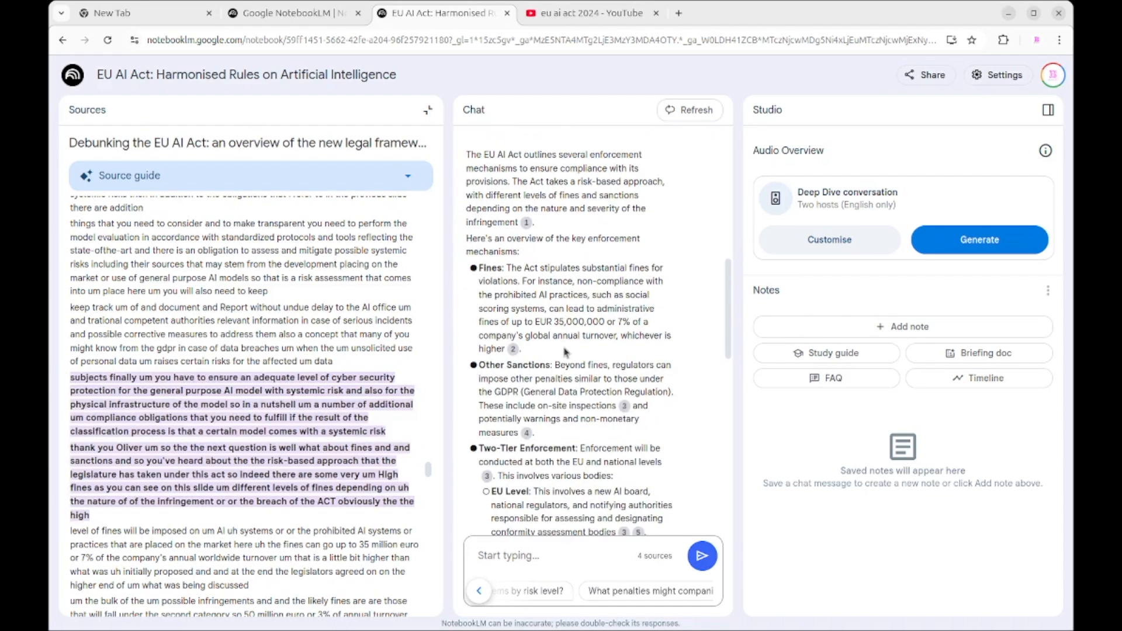
Step: Open citation 3 on on-site inspections to examine the quoted transcript passage, and return to the source list
click(623, 408)
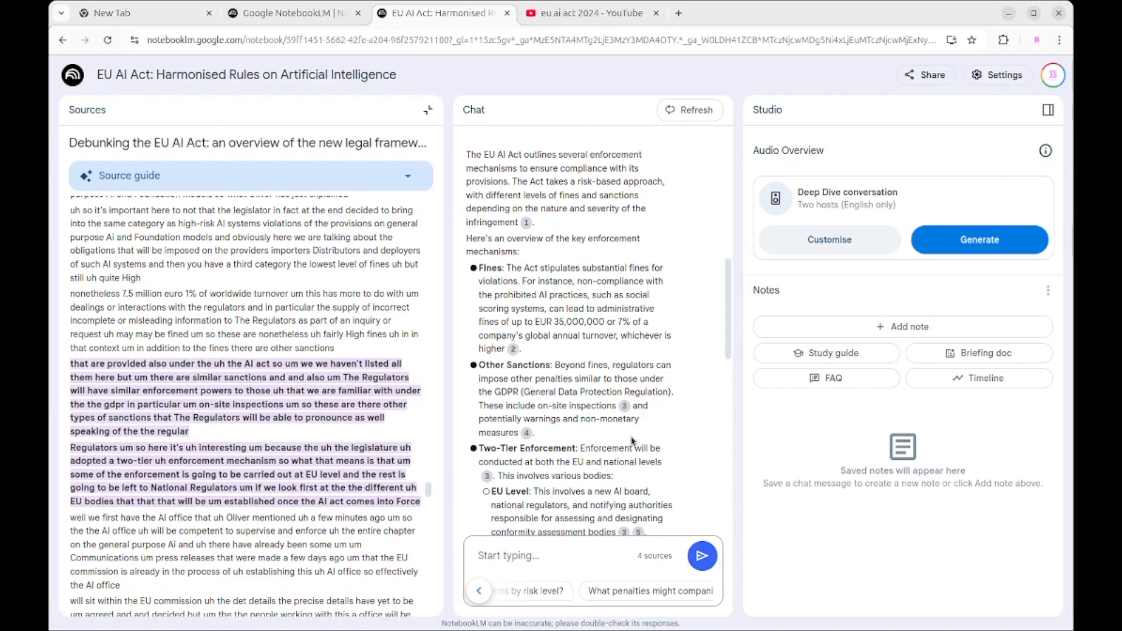
click(428, 110)
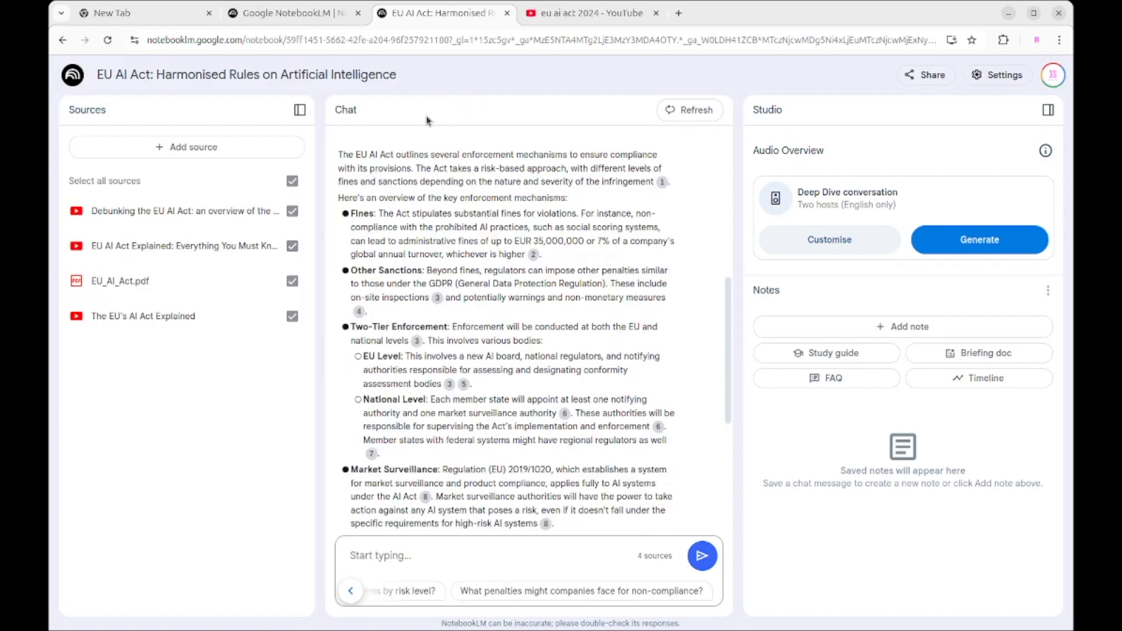
Step: Write the chat prompt "provide a 10 point bullet list on the main features of the EU AI act"
click(492, 563)
text(pro)
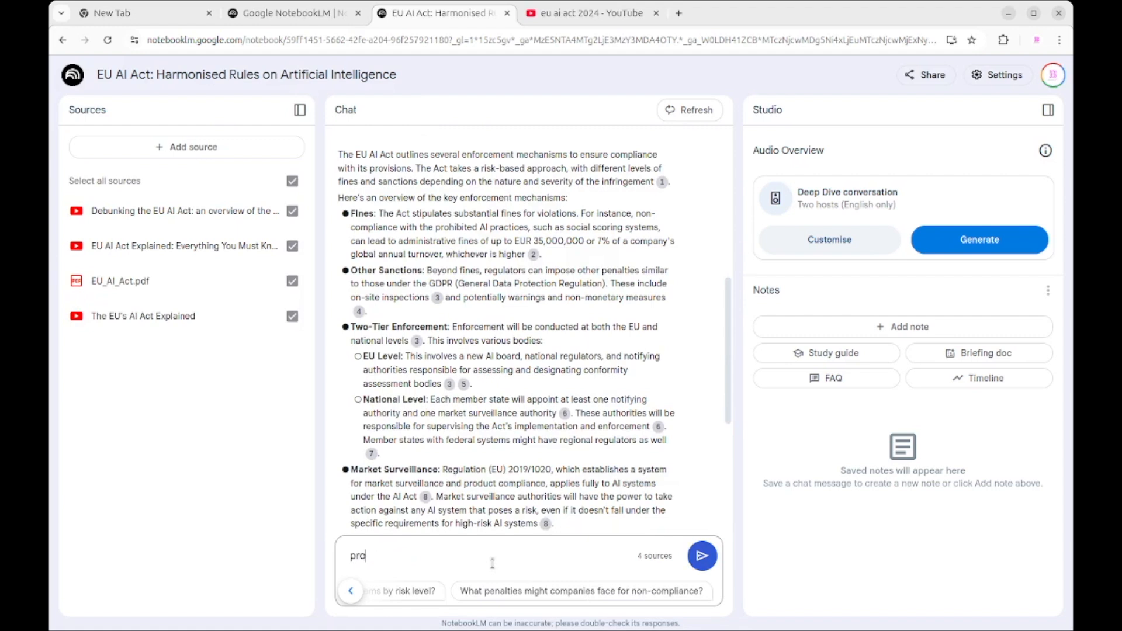
text(vide a 10 point bullet list )
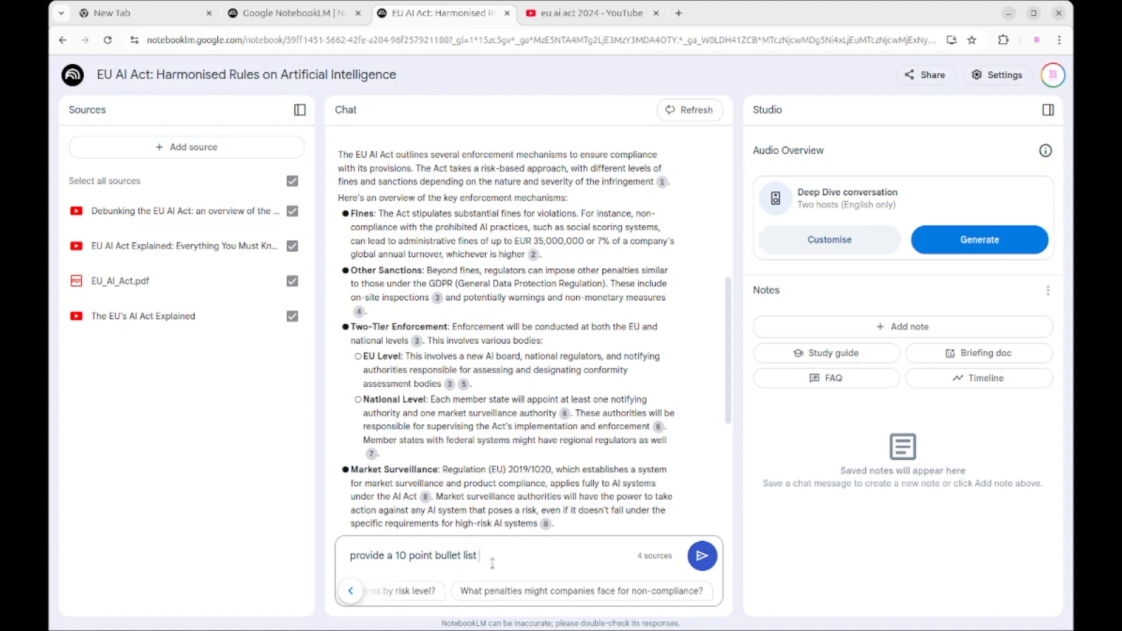
text(on the a)
key(BackSpace)
text(m,ain)
key(BackSpace)
key(BackSpace)
key(BackSpace)
key(BackSpace)
key(BackSpace)
text(ain features of the E)
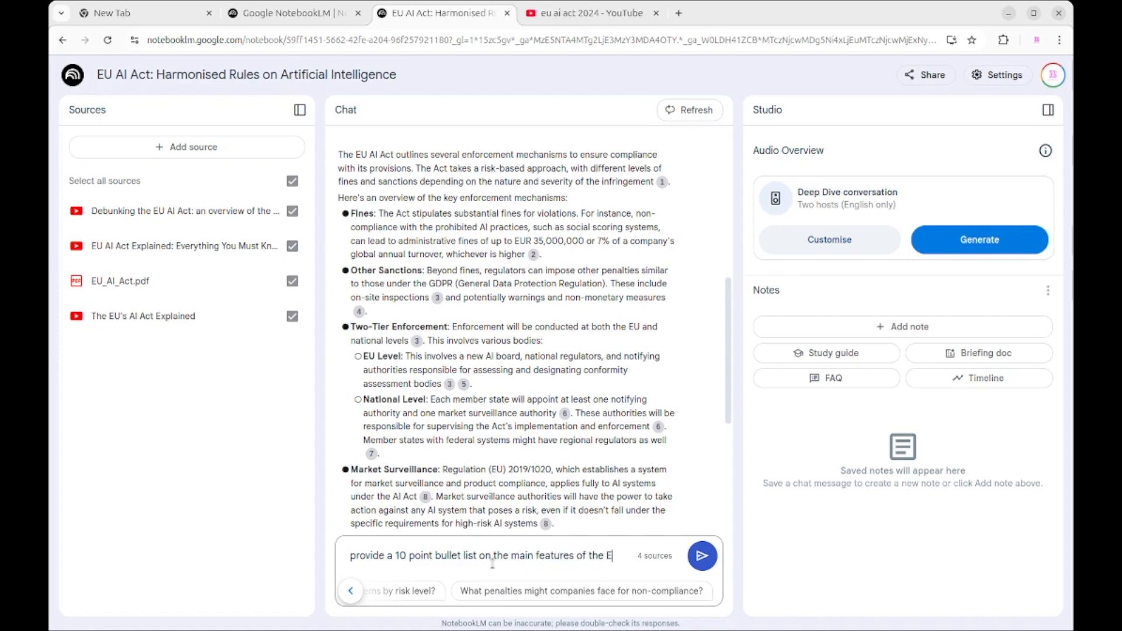
text(U AI act)
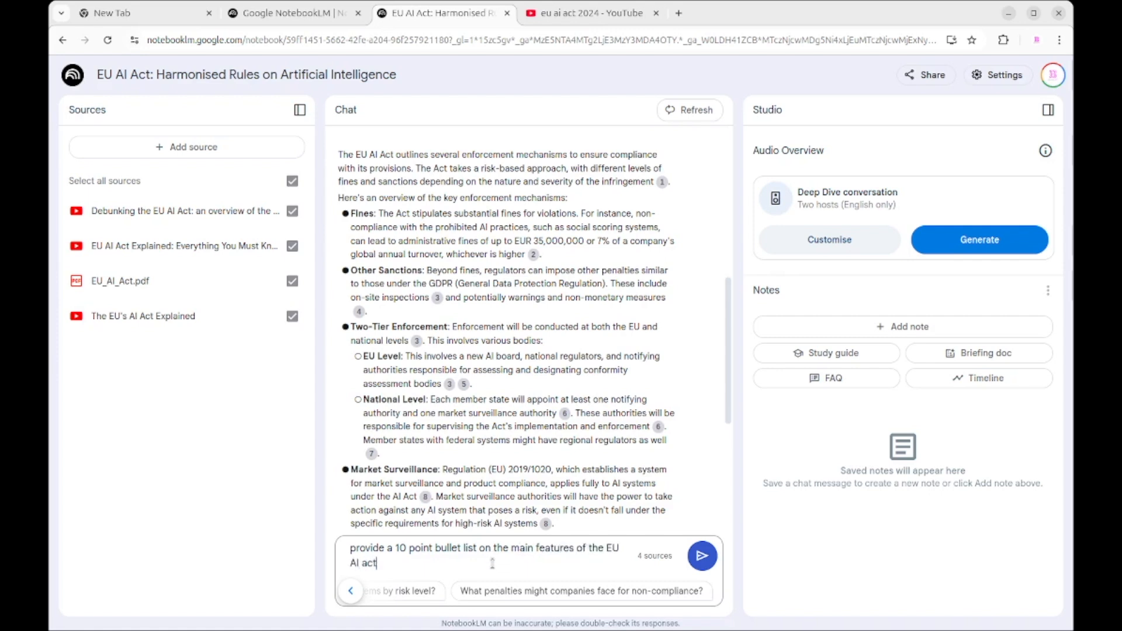
text(. I'm going to use this as a lined)
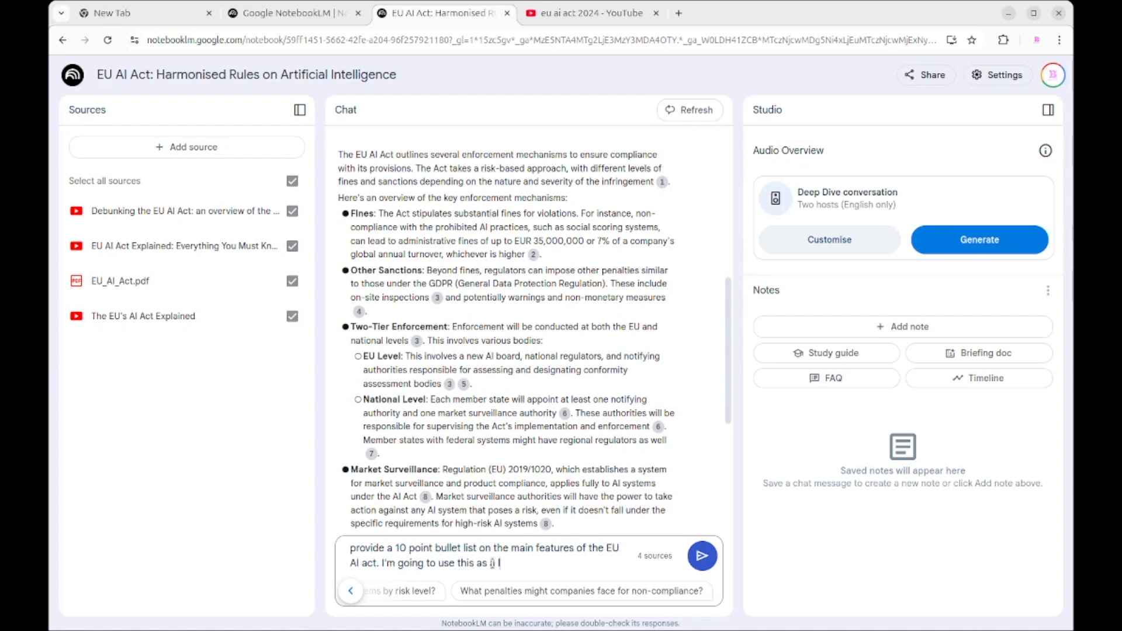
Step: Add ". I'm going to use this as a linkedin post and have lokking for maximum engagement" to the prompt and send it
key(BackSpace)
key(BackSpace)
key(BackSpace)
text(nkedin post)
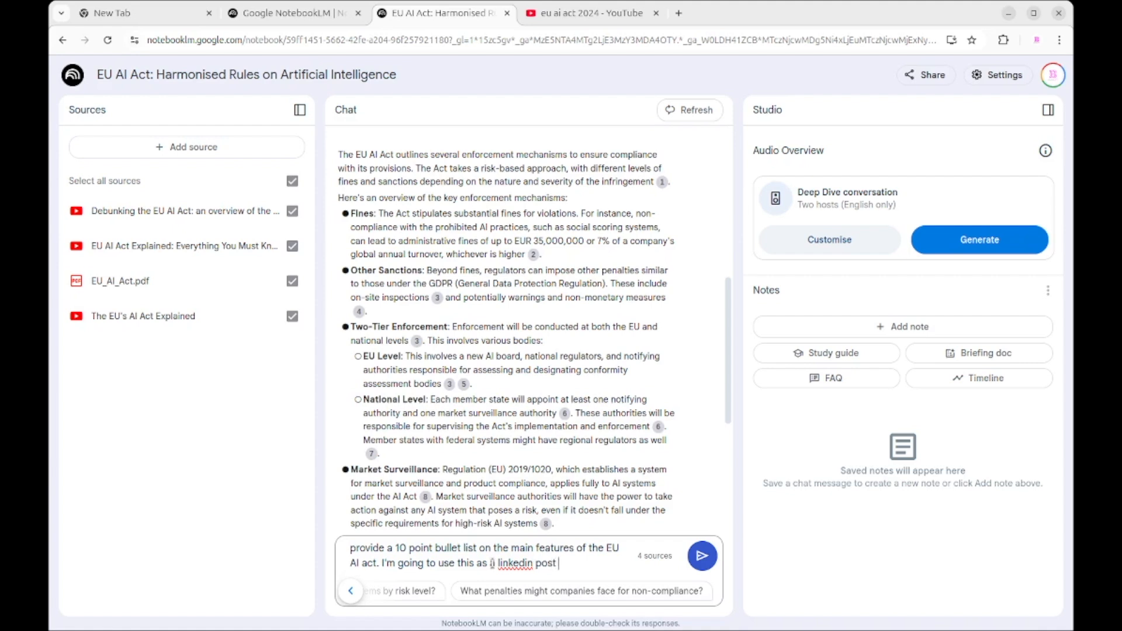
text( and have lokking for)
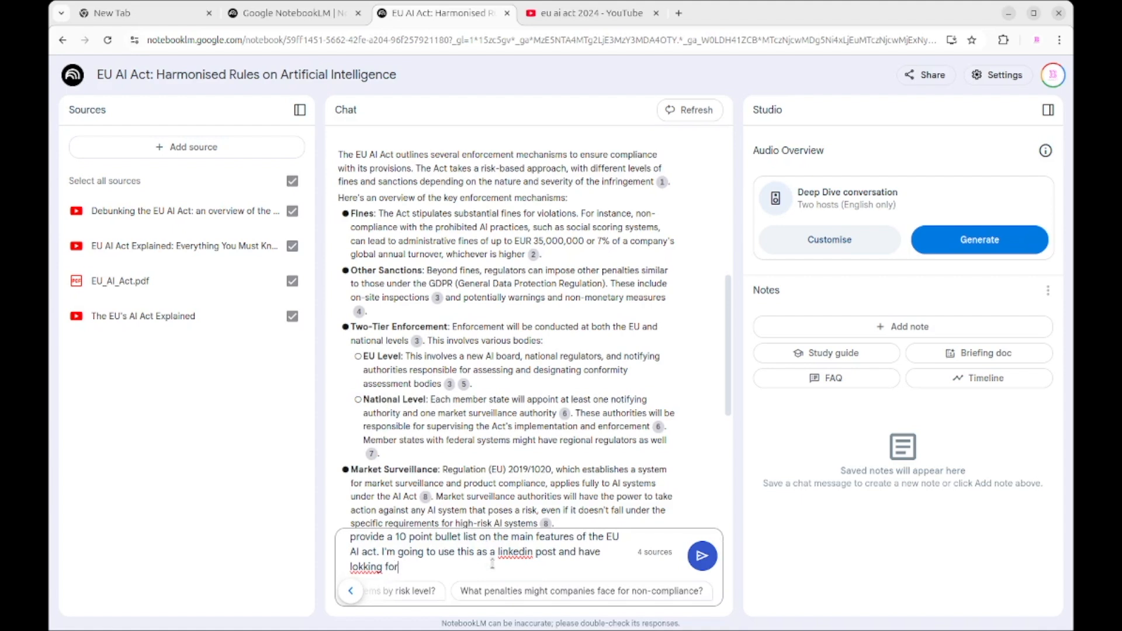
text( maximum engagement)
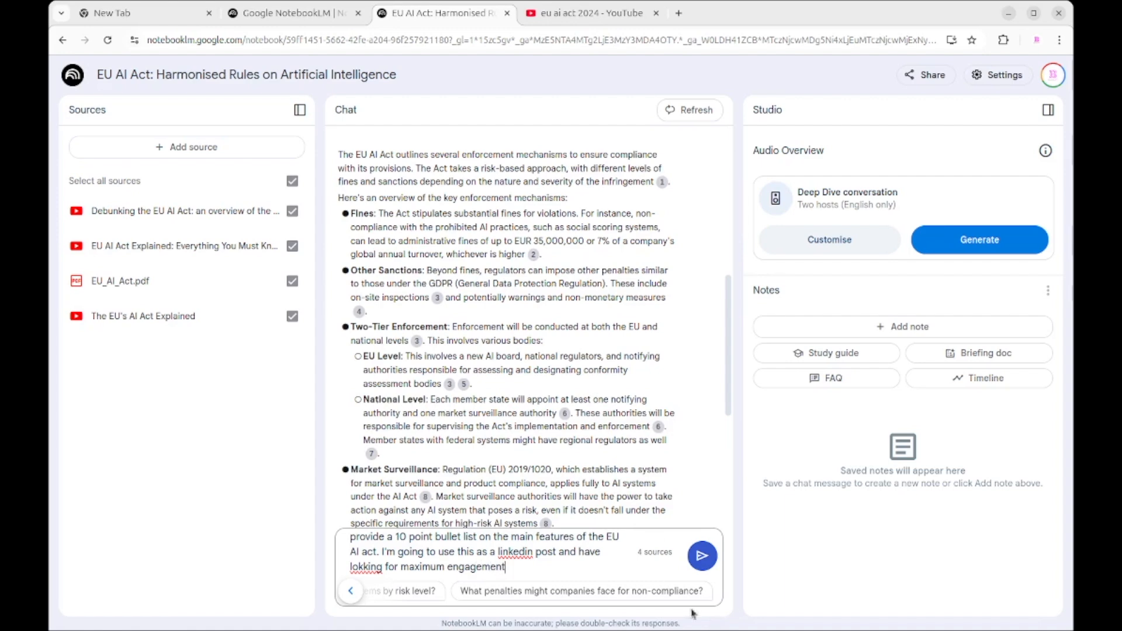
click(704, 558)
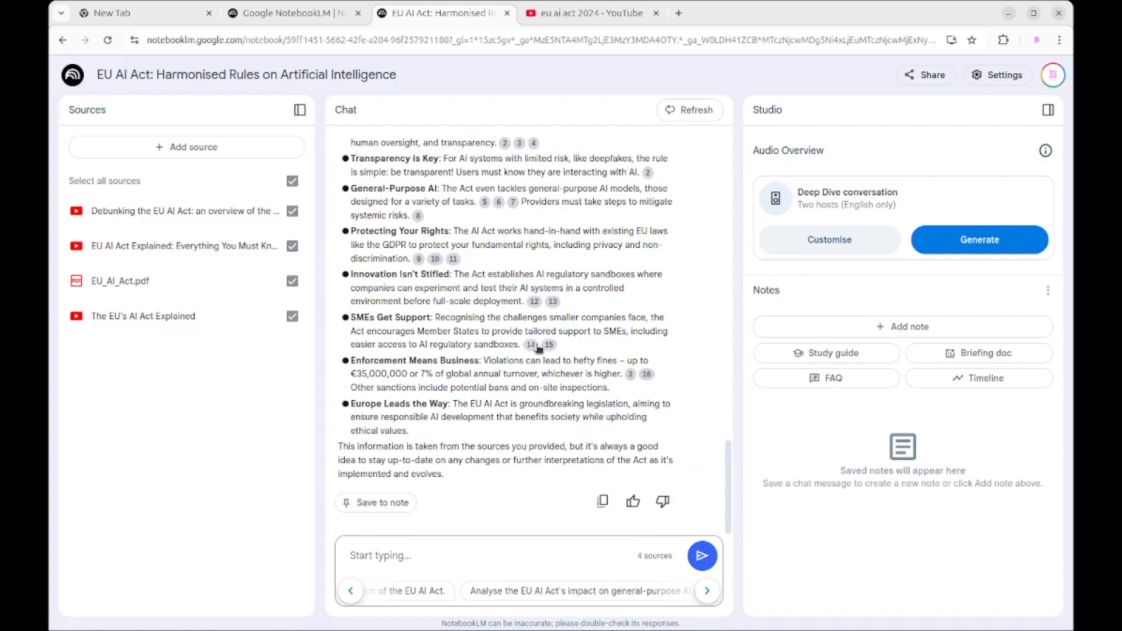
Step: Read through the 10-point LinkedIn answer and preview the source passage behind citation 2 on banned AI systems
scroll(537, 349, up, 3)
mouse_move(537, 349)
scroll(537, 348, up, 2)
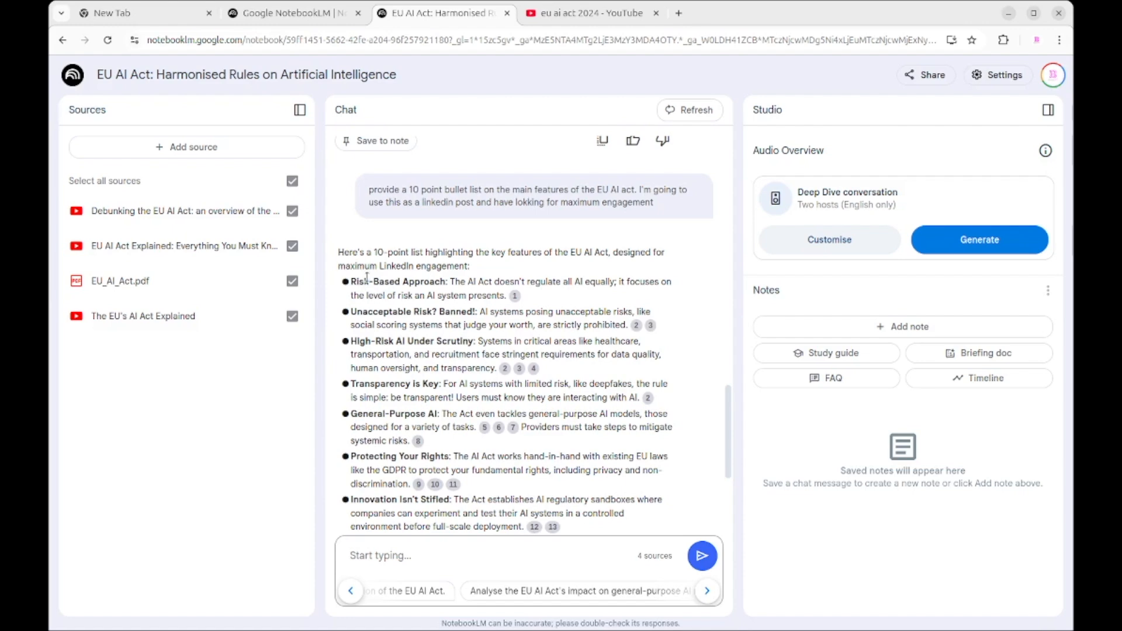
scroll(367, 281, down, 2)
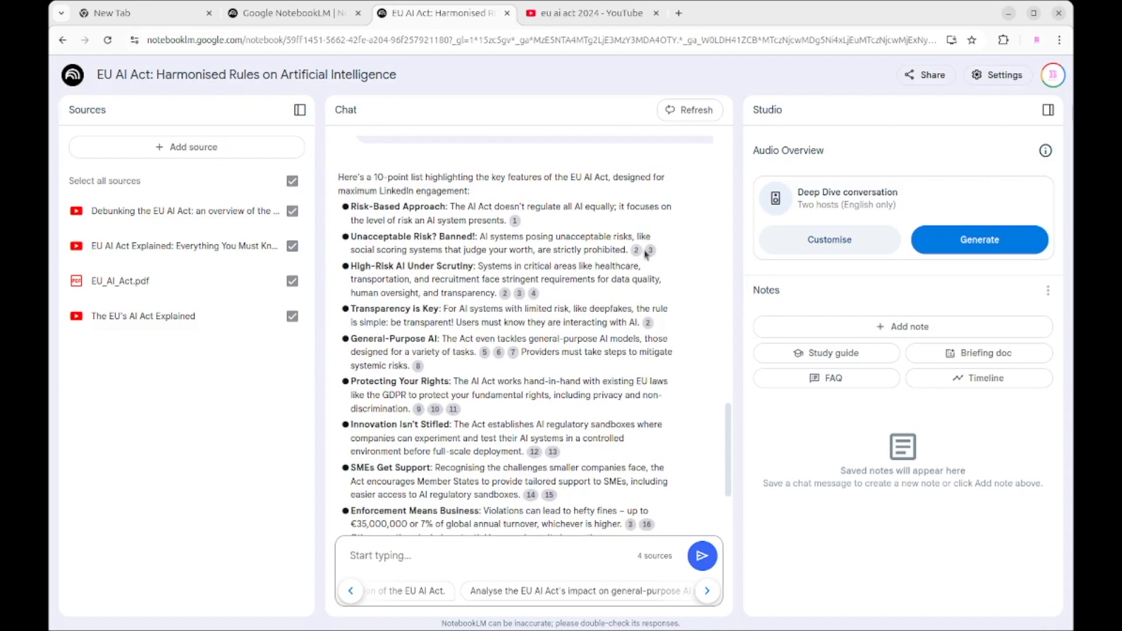
mouse_move(646, 252)
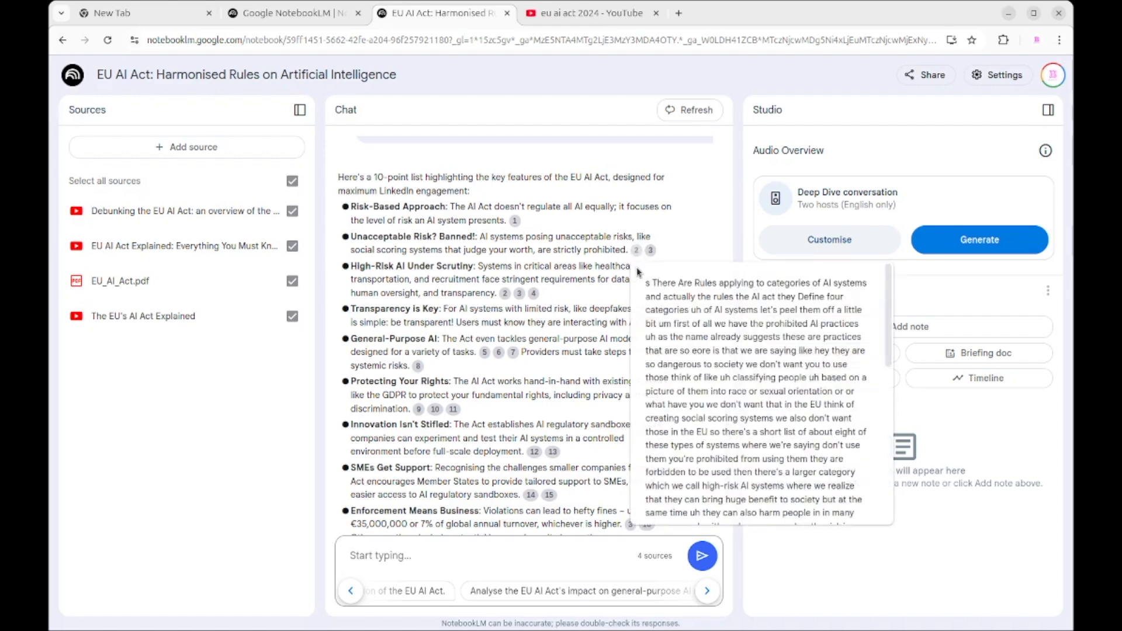
scroll(732, 333, down, 10)
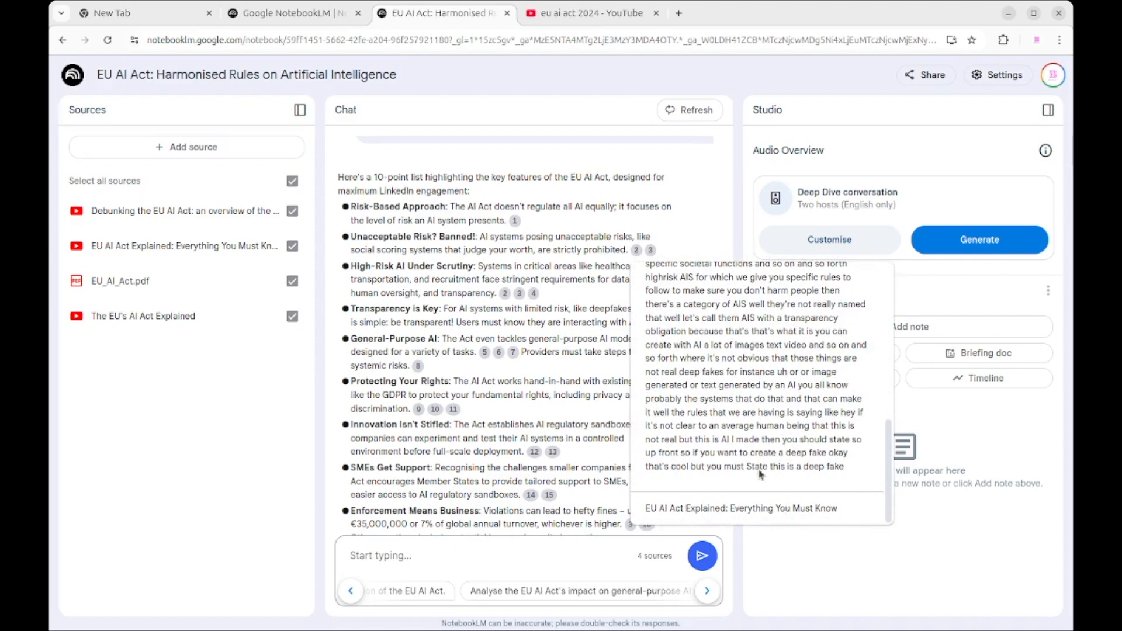
scroll(538, 342, down, 3)
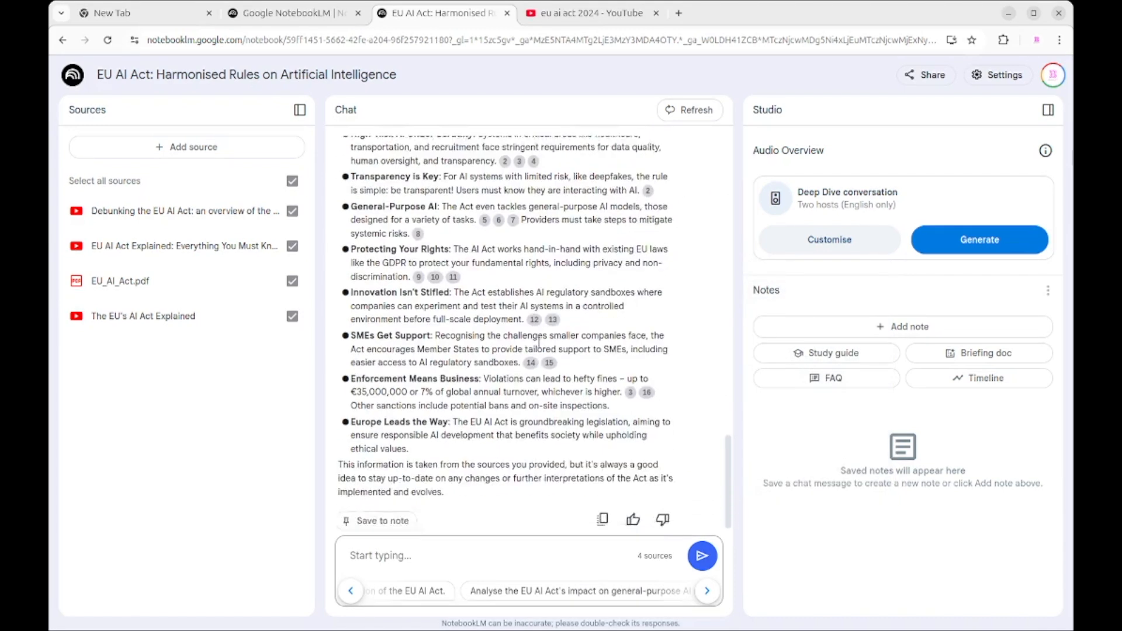
scroll(538, 342, down, 1)
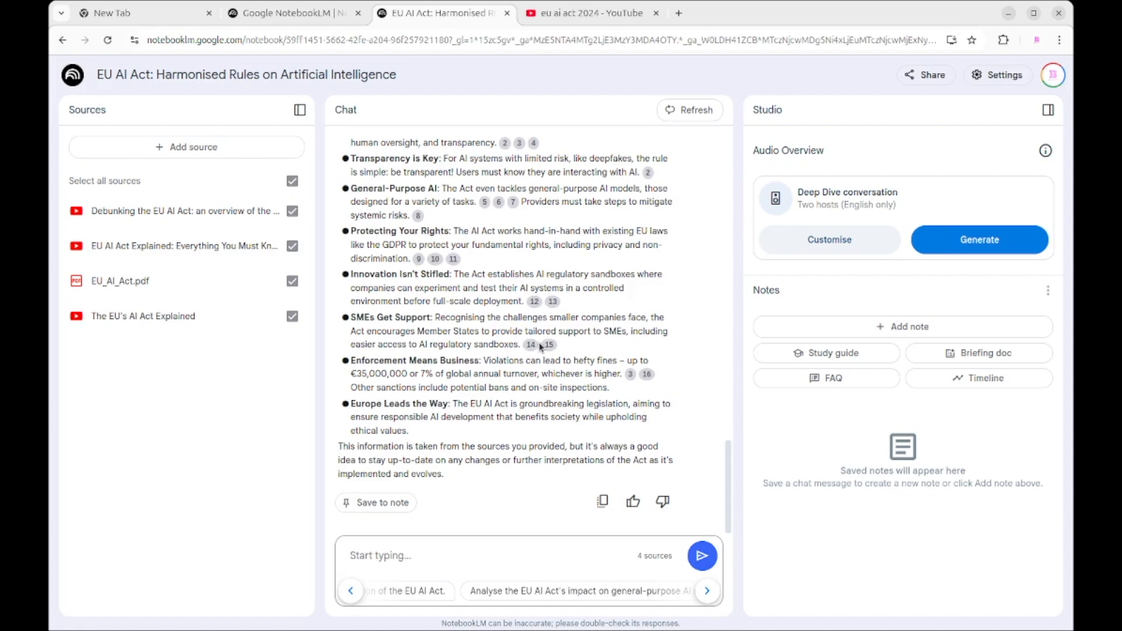
scroll(540, 345, up, 15)
scroll(538, 344, down, 8)
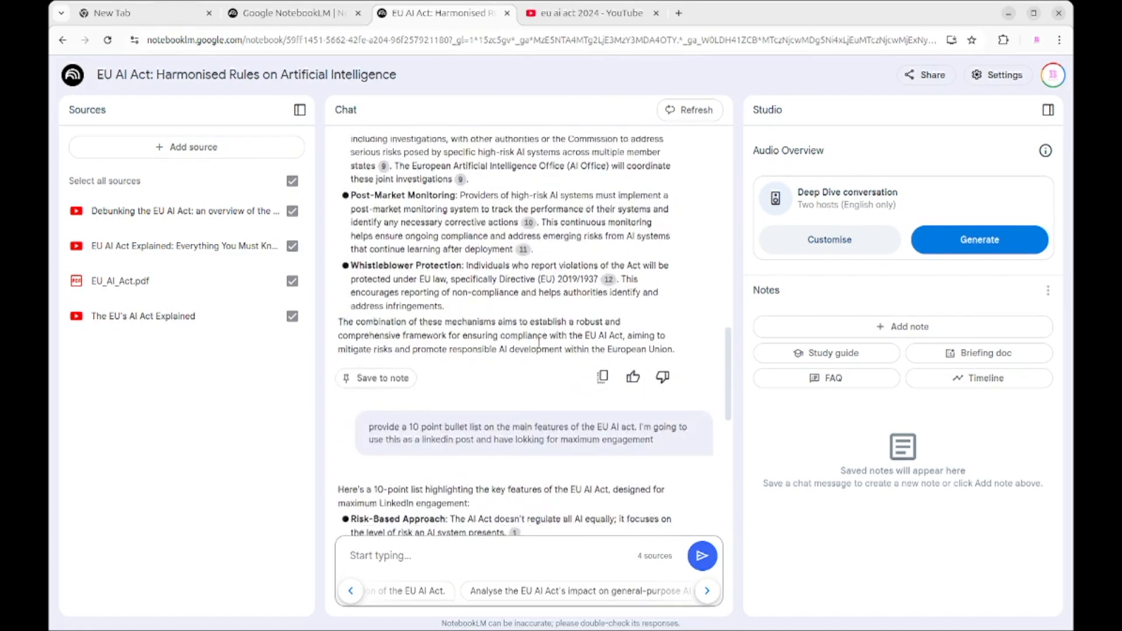
scroll(539, 342, down, 1)
scroll(539, 342, down, 8)
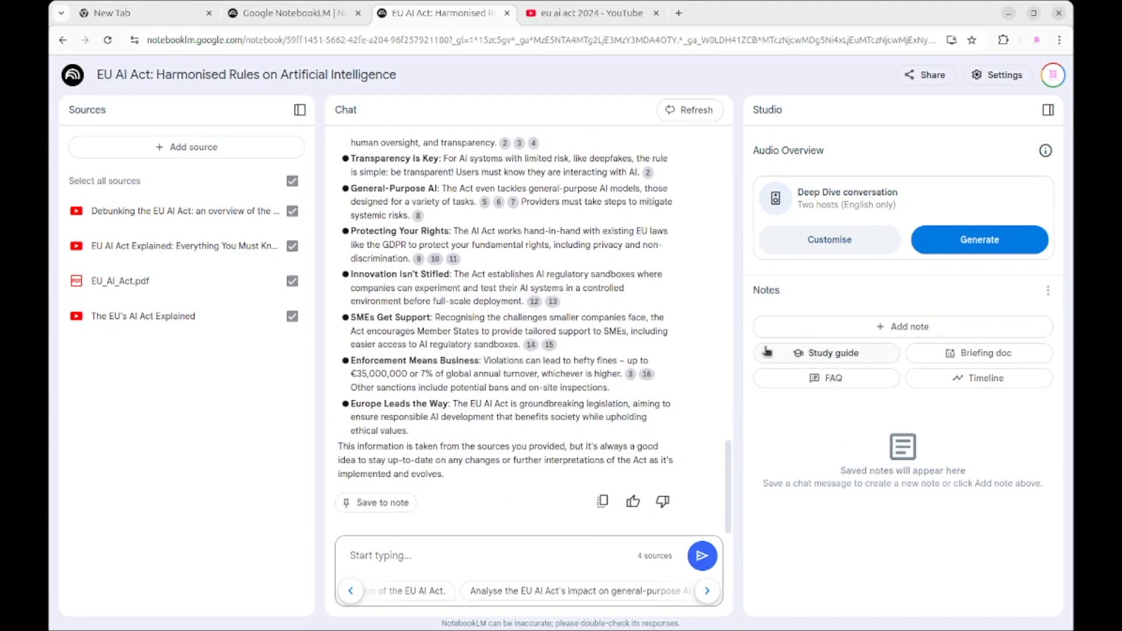
Step: Generate a study guide from the sources, review its quiz and answer key, and close the note
click(787, 351)
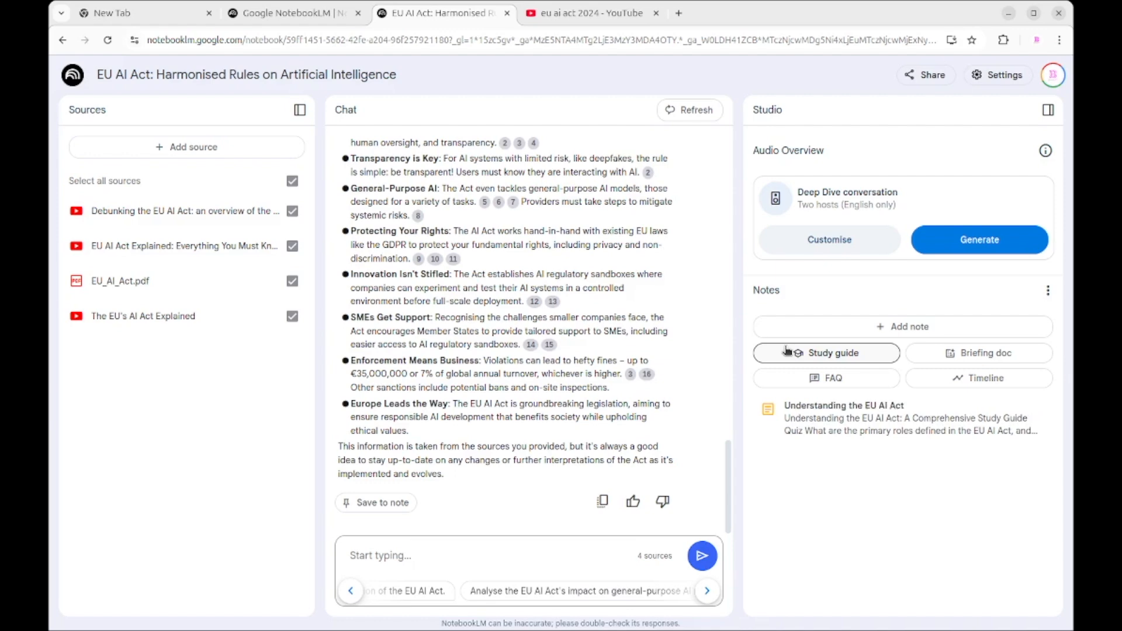
click(837, 419)
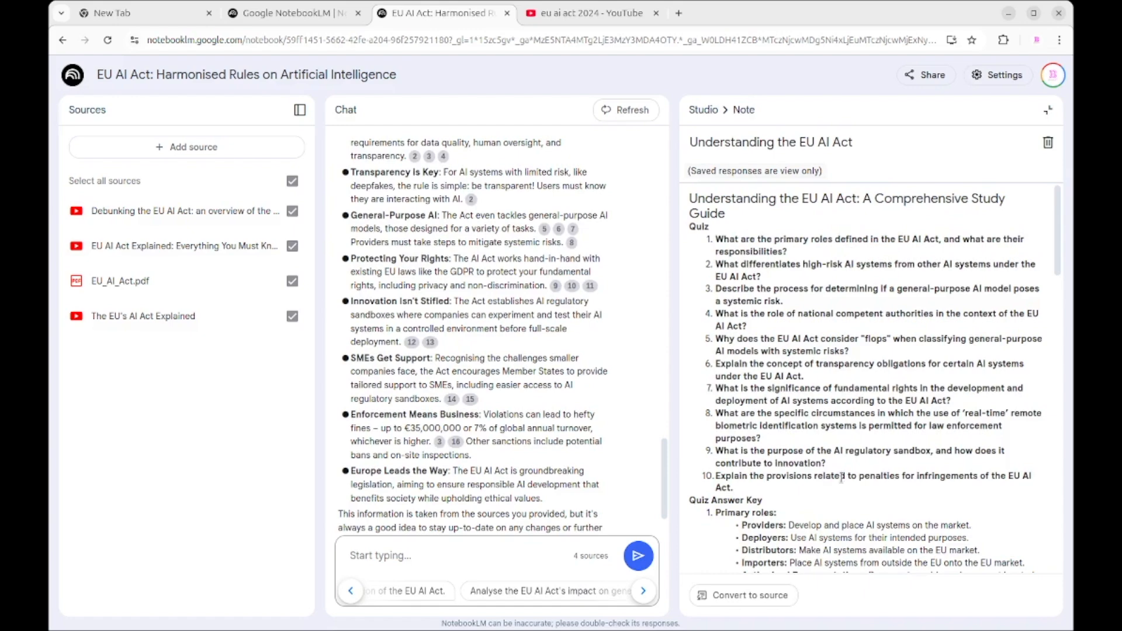
scroll(832, 506, down, 4)
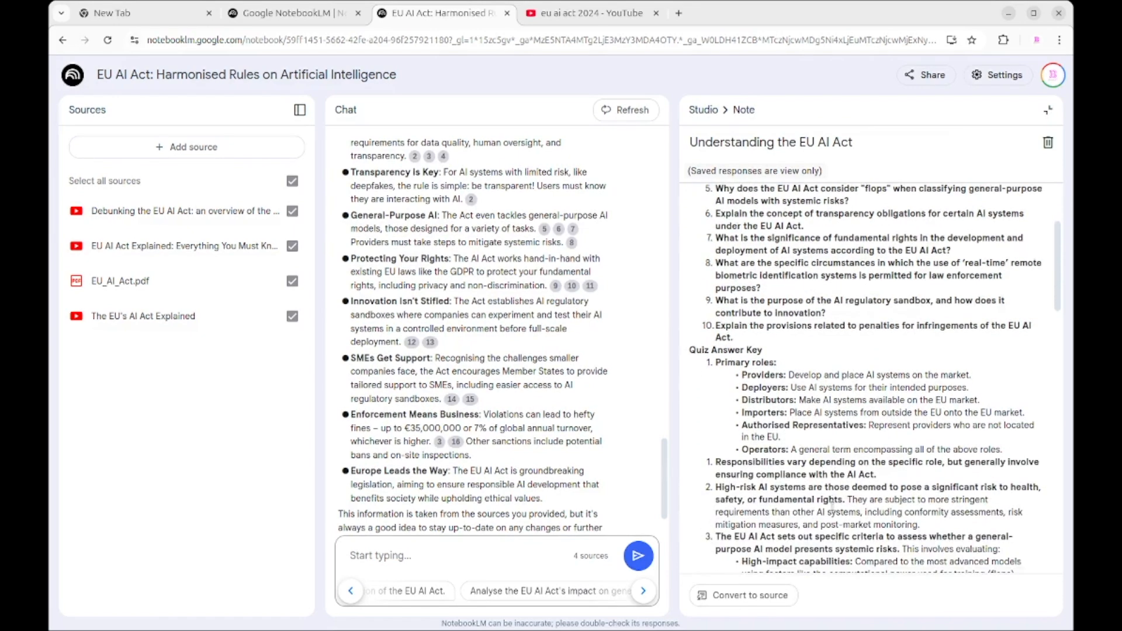
scroll(825, 440, down, 10)
scroll(826, 436, down, 5)
scroll(826, 438, up, 15)
scroll(825, 440, up, 8)
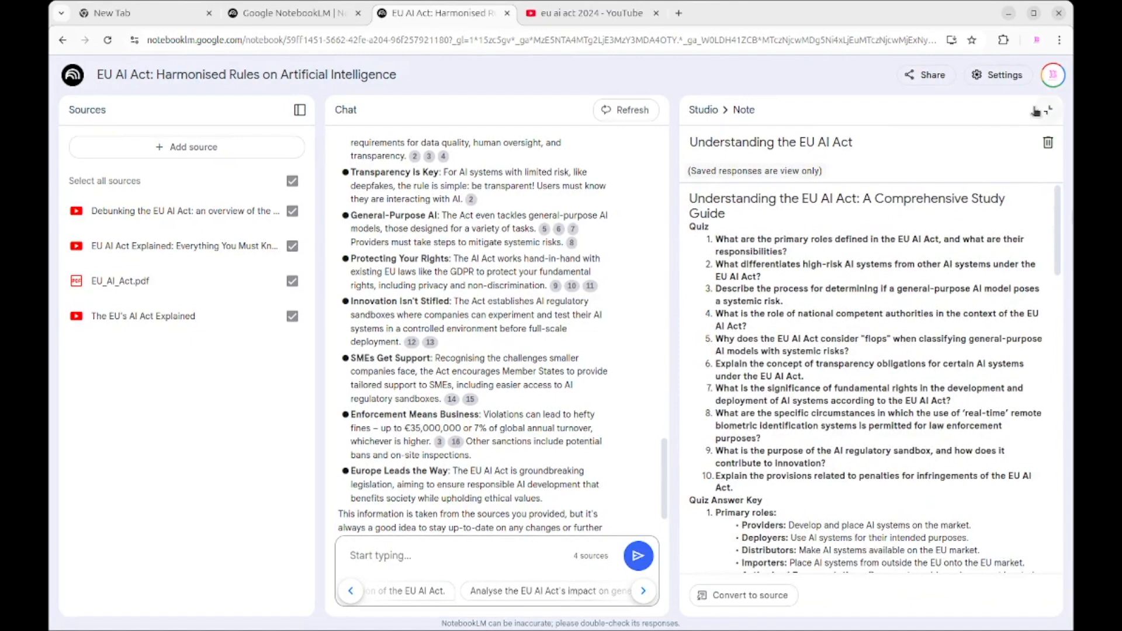
click(1048, 110)
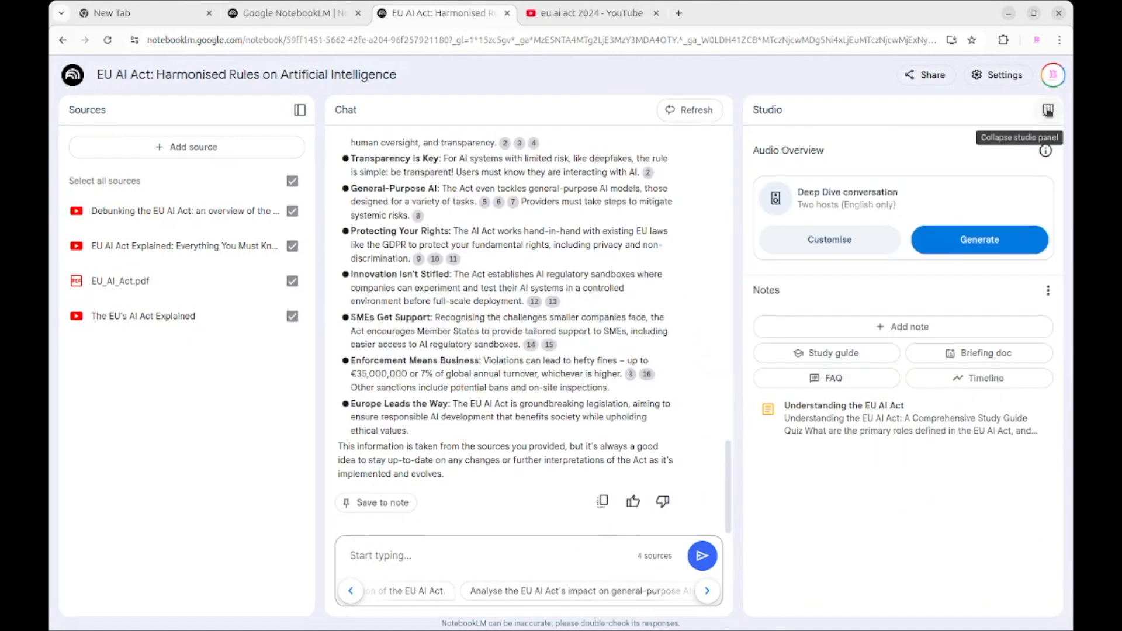
Step: Generate a briefing doc from the sources, review it from key themes to key takeaways, and close the note
click(1017, 352)
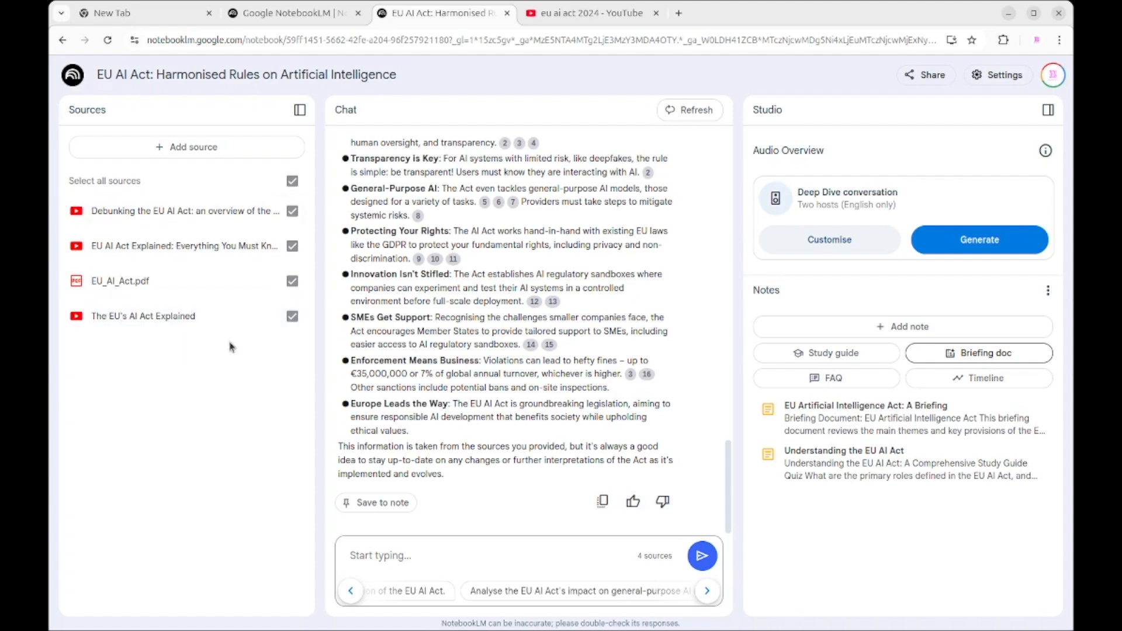
click(836, 430)
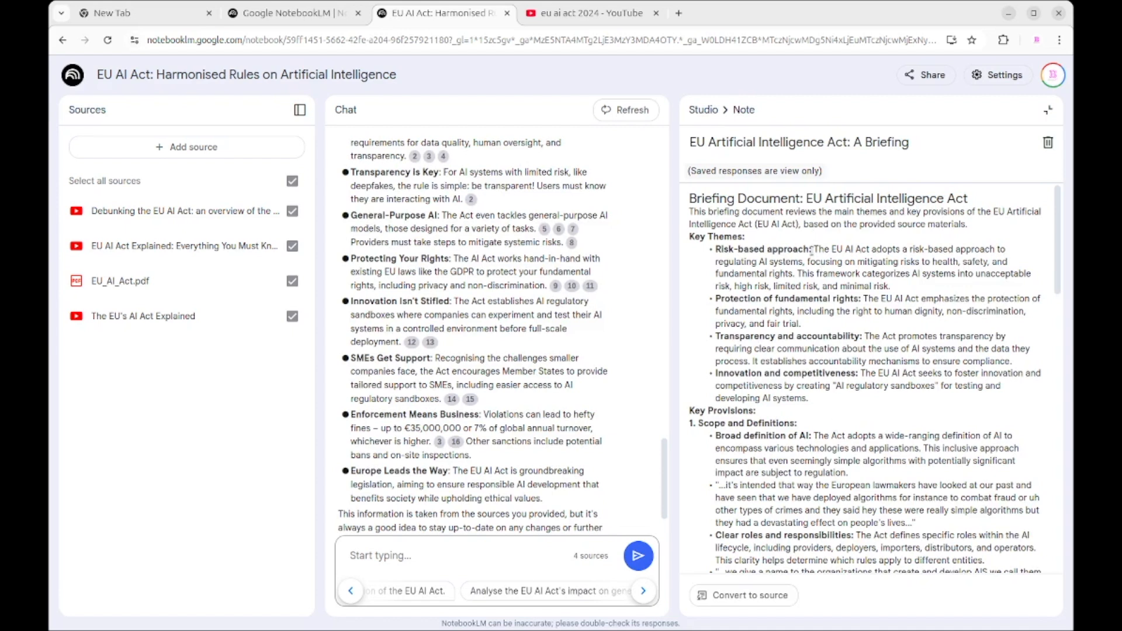
drag(809, 403, 712, 250)
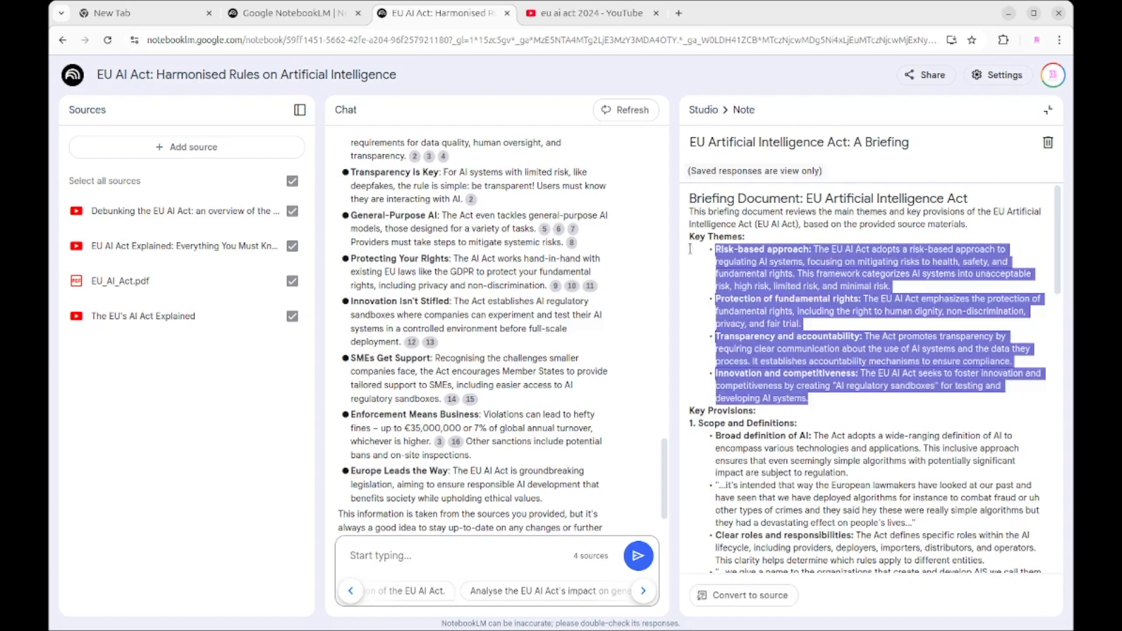
click(777, 310)
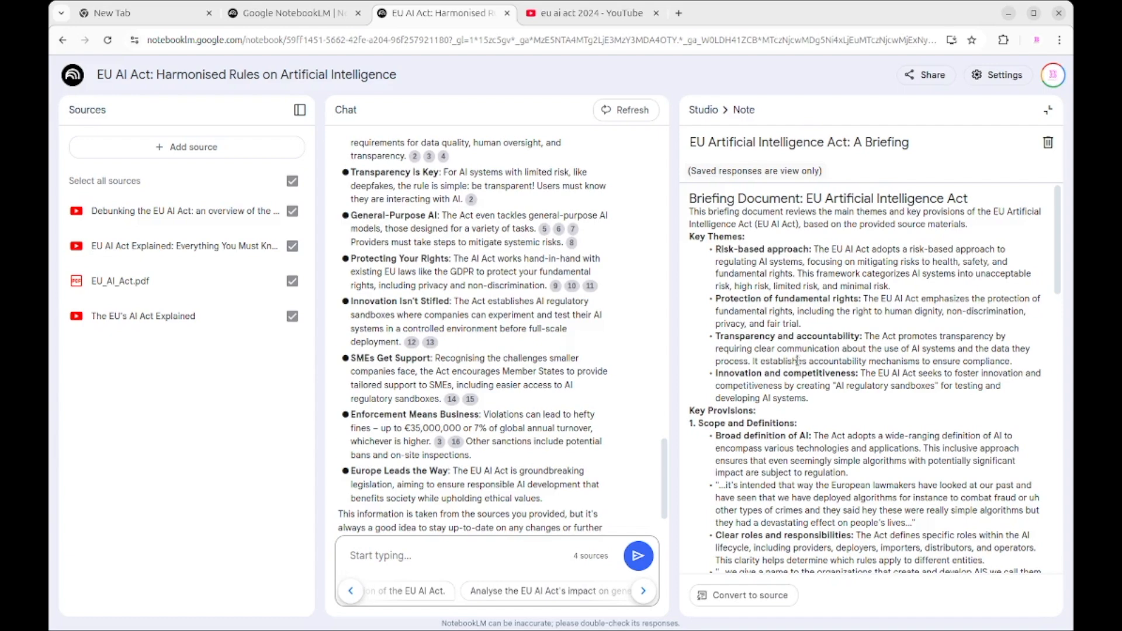
scroll(797, 373, down, 4)
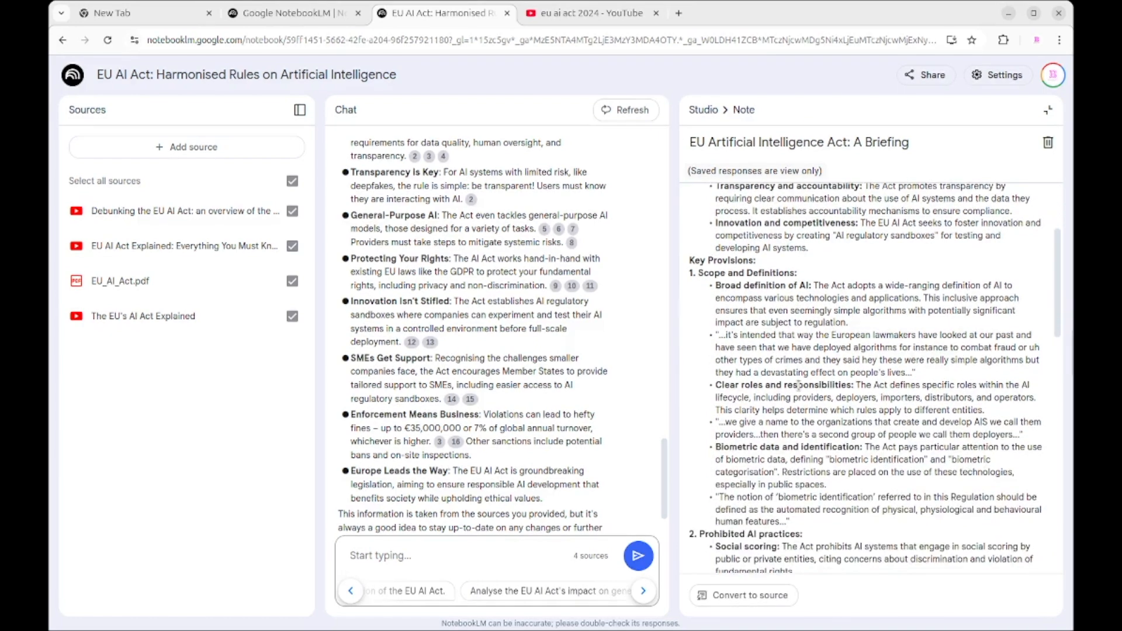
scroll(797, 385, down, 12)
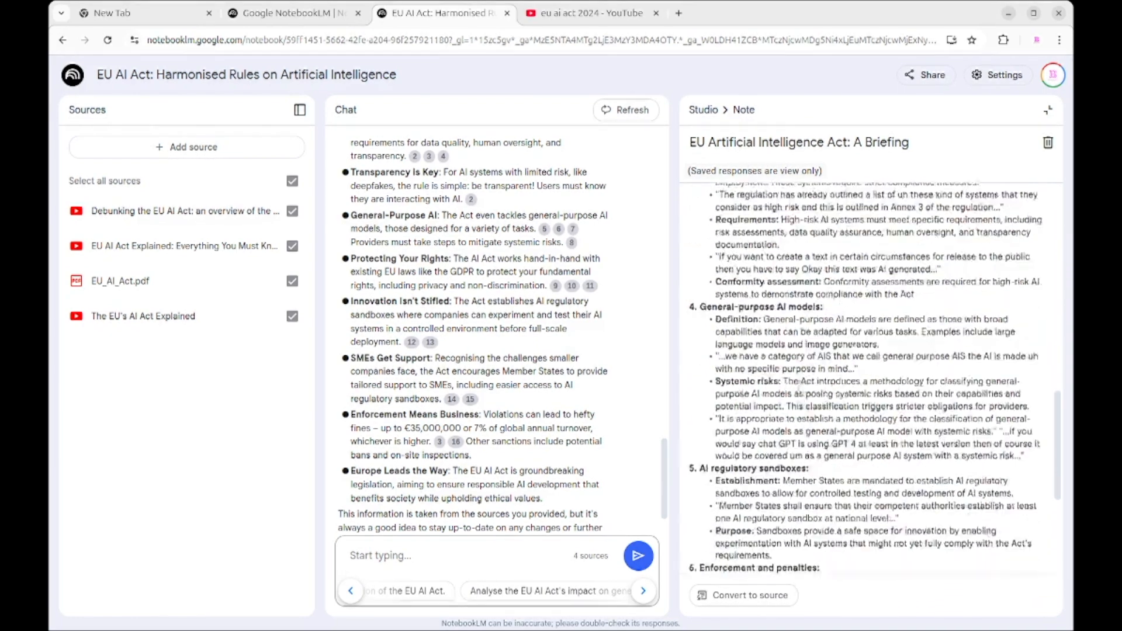
scroll(798, 386, down, 3)
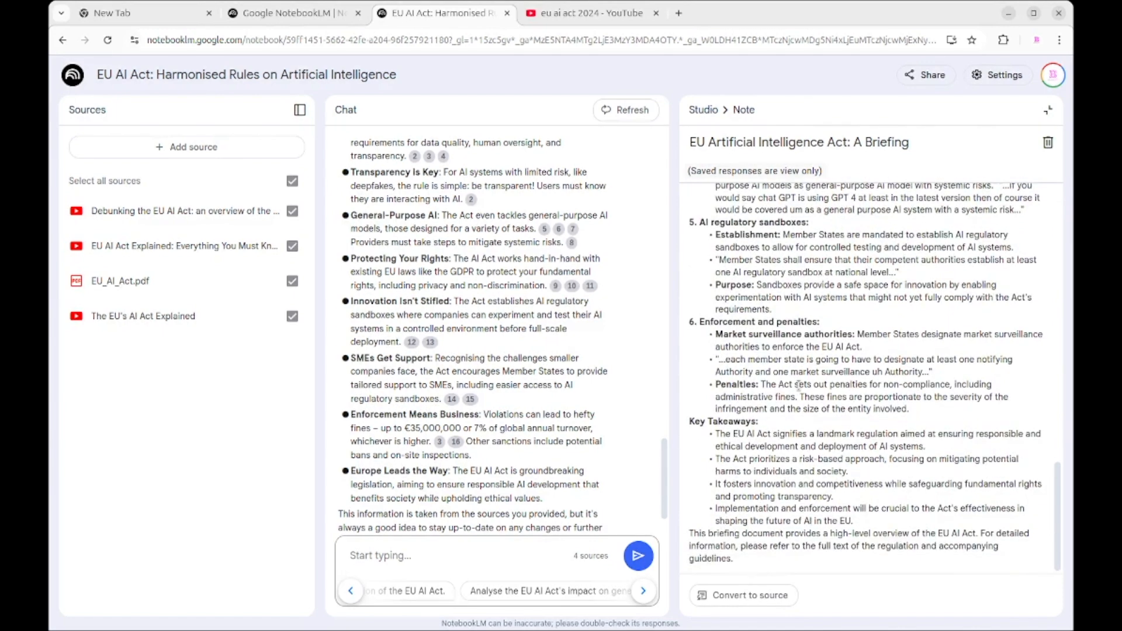
scroll(798, 386, up, 20)
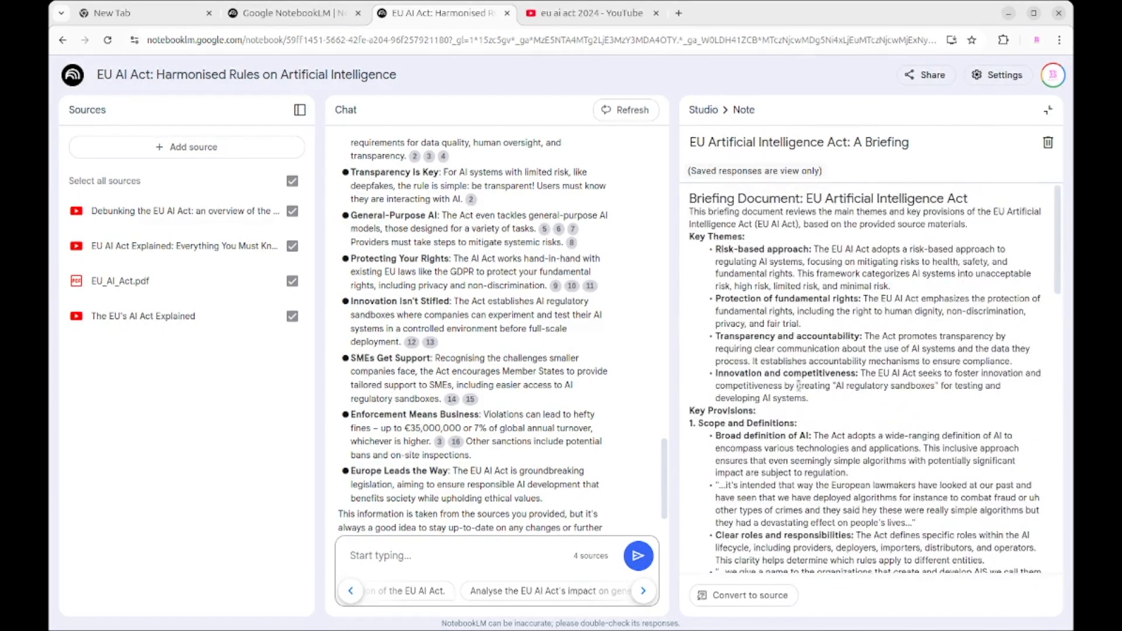
click(1048, 110)
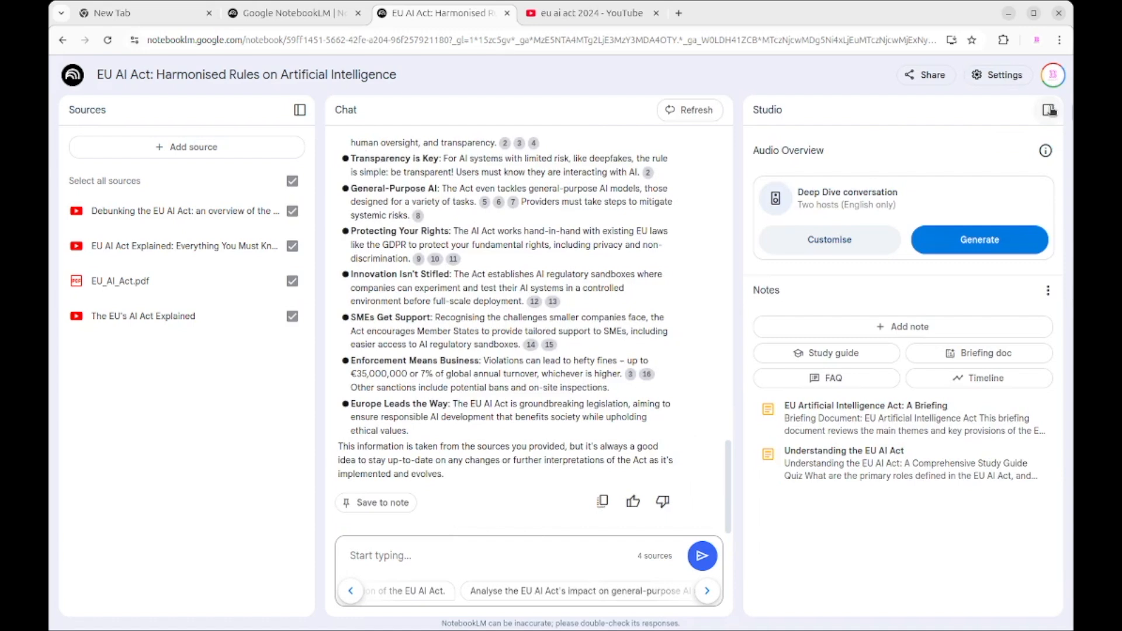
Step: Generate an FAQ from the sources and open the resulting note
click(824, 384)
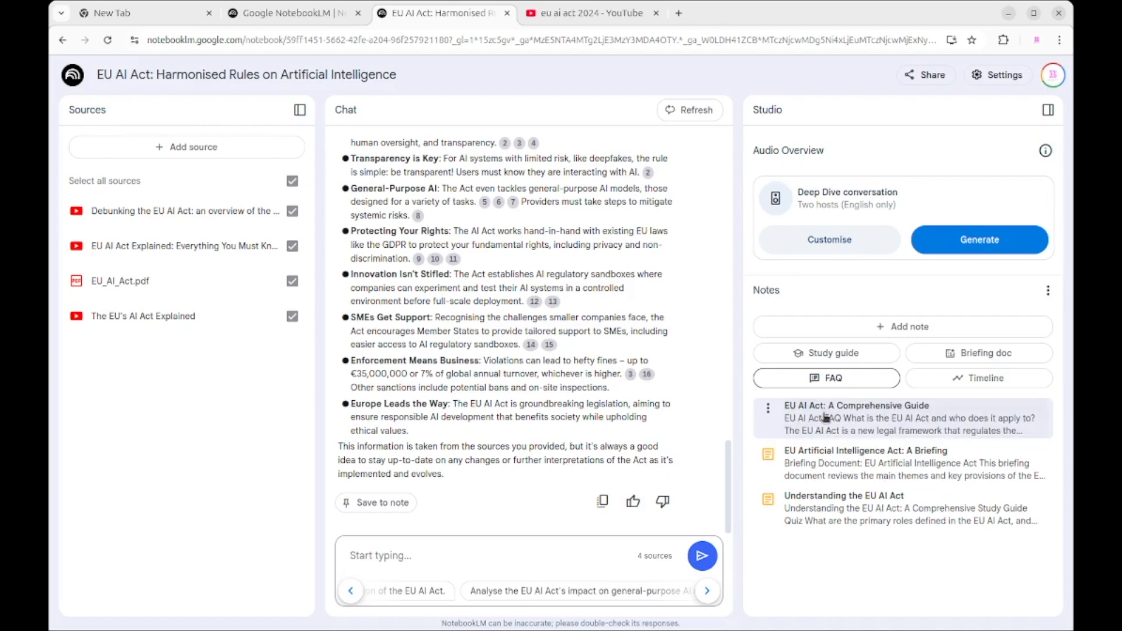
click(826, 419)
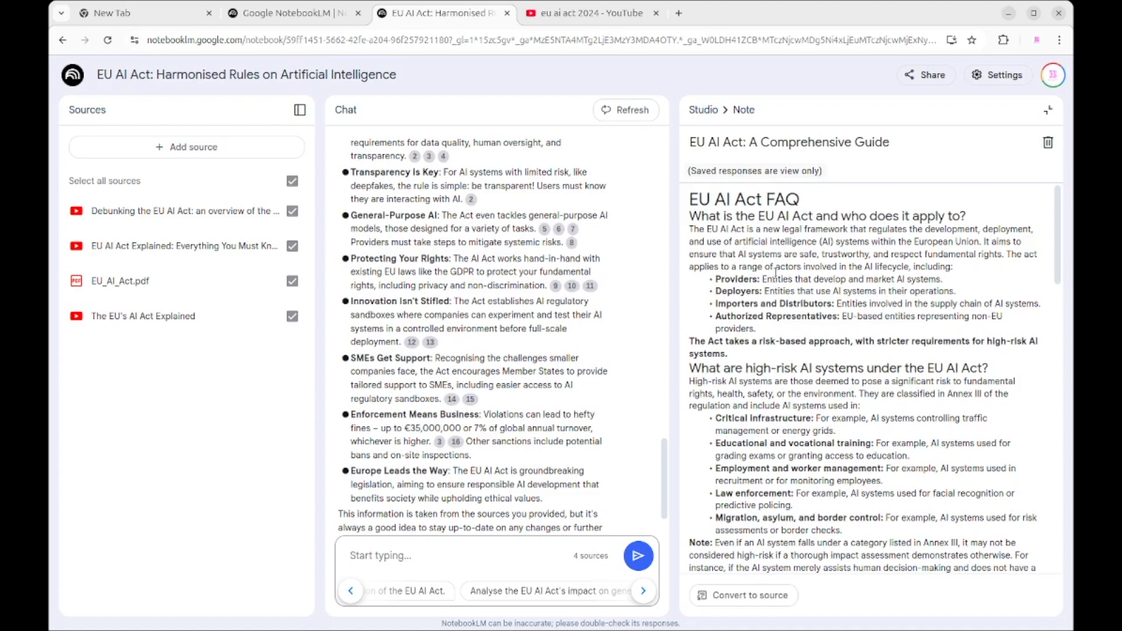
Step: Review the FAQ note's questions on scope, high-risk systems and fundamental rights, and close the note
scroll(806, 310, down, 3)
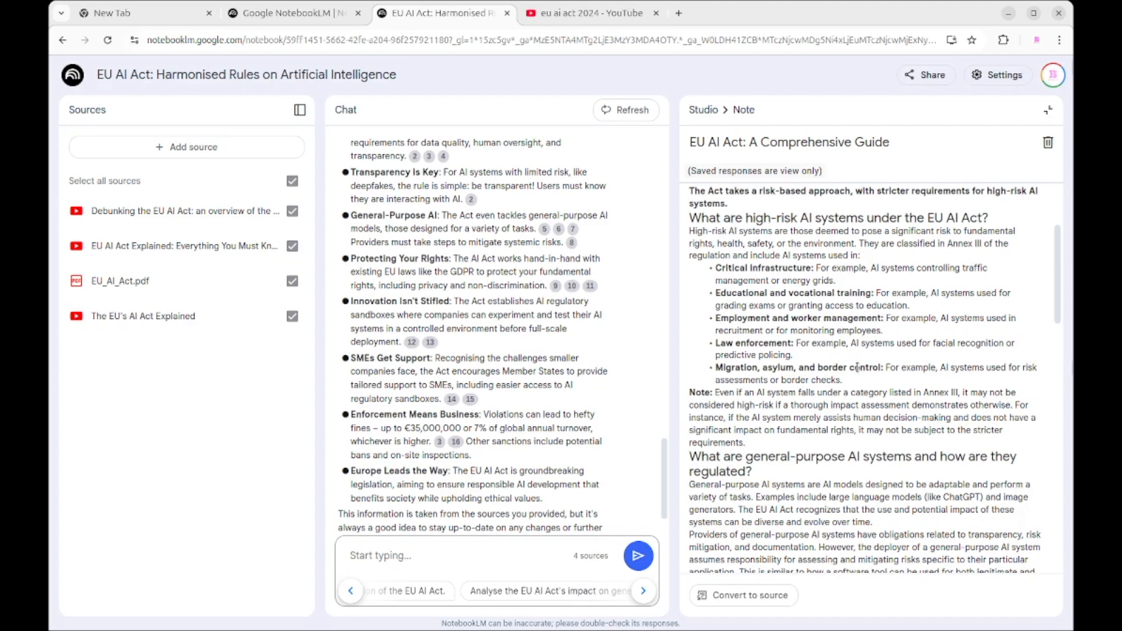
drag(857, 390, 690, 272)
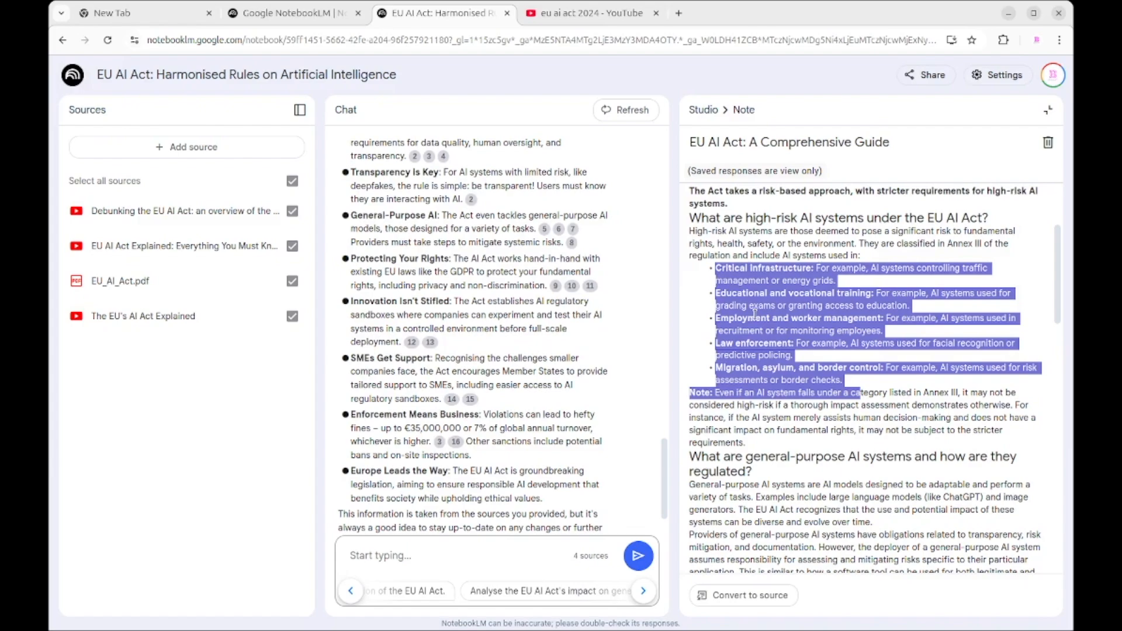
click(783, 333)
scroll(783, 333, down, 15)
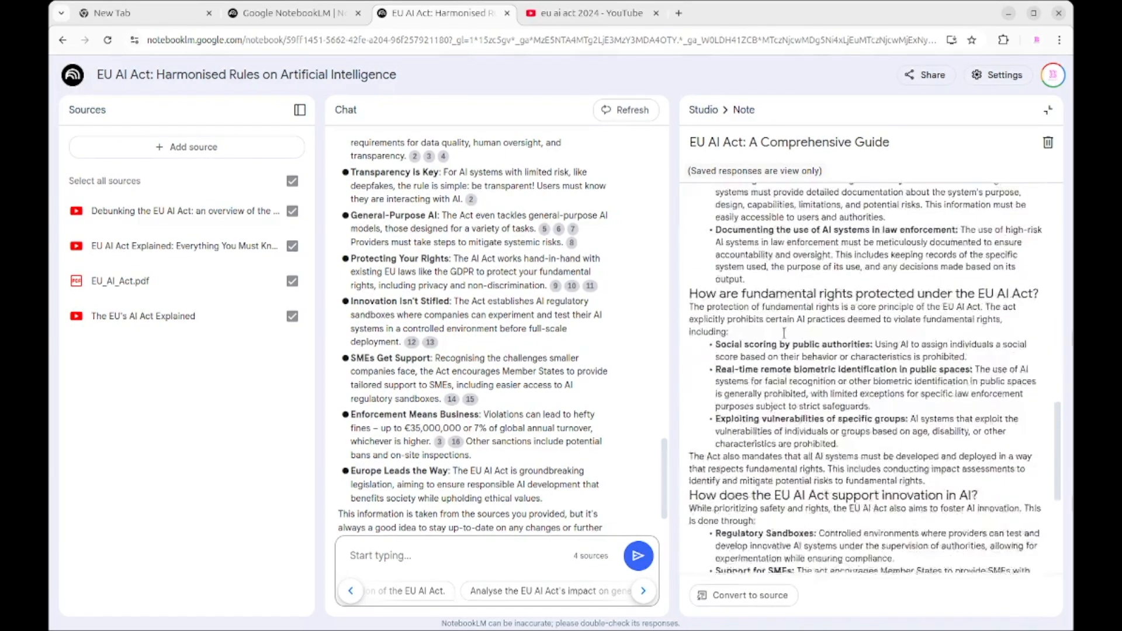
scroll(783, 333, up, 20)
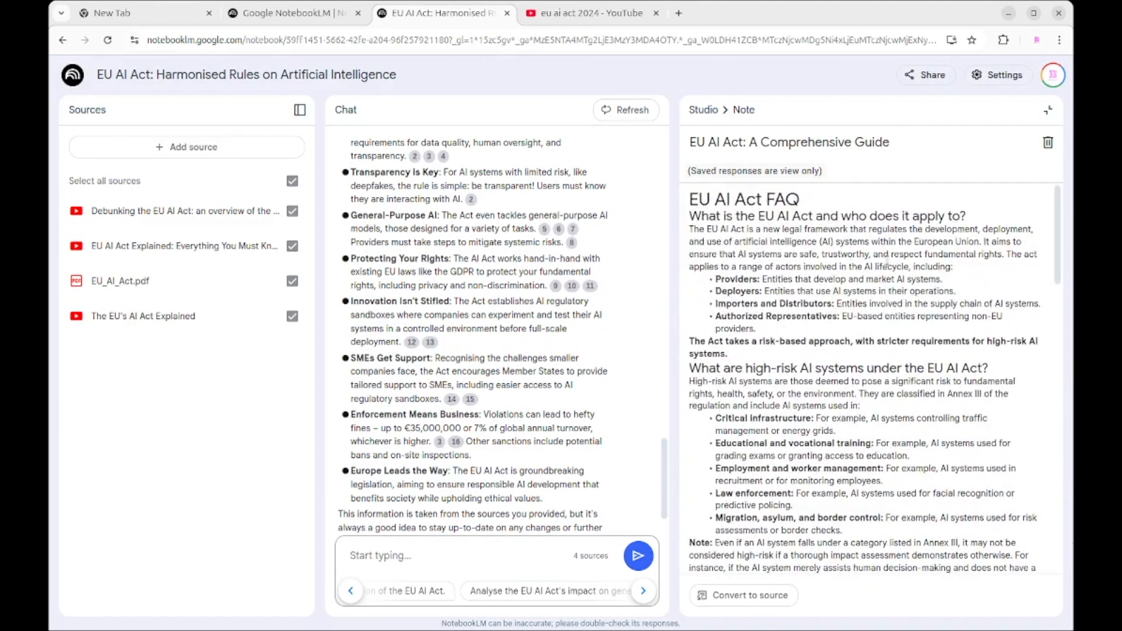
click(1049, 110)
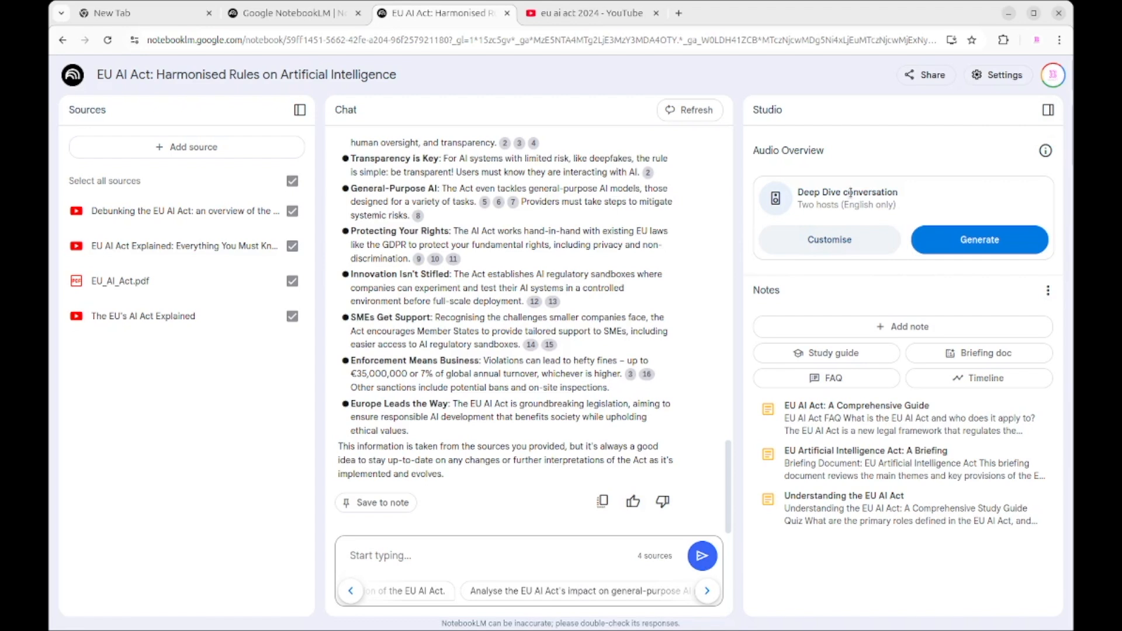
Step: Generate the two-host Deep Dive audio overview from the sources, play its opening and pause it
click(961, 233)
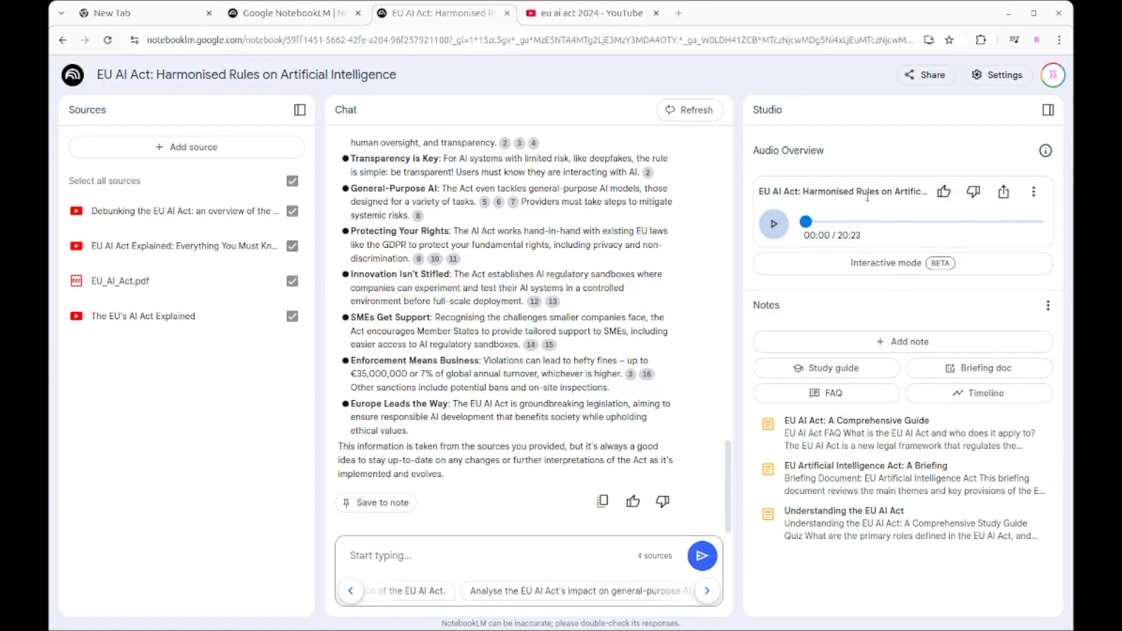
click(773, 227)
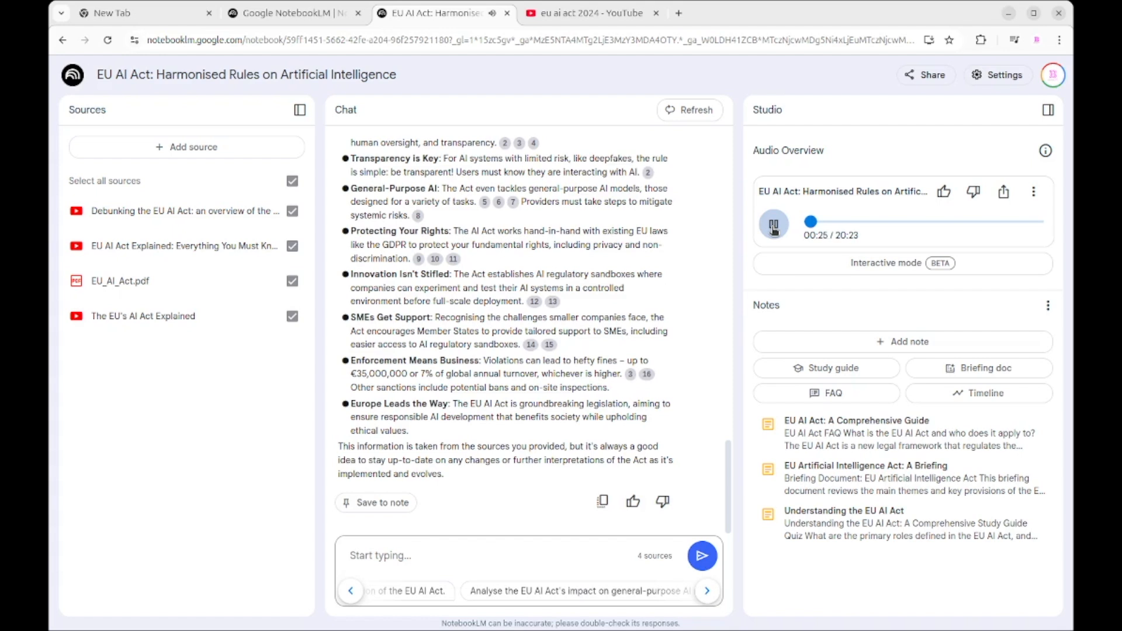
click(773, 228)
Step: Open the audio overview in interactive mode, play it, join the hosts' conversation by voice, and pause playback after their reply
click(912, 267)
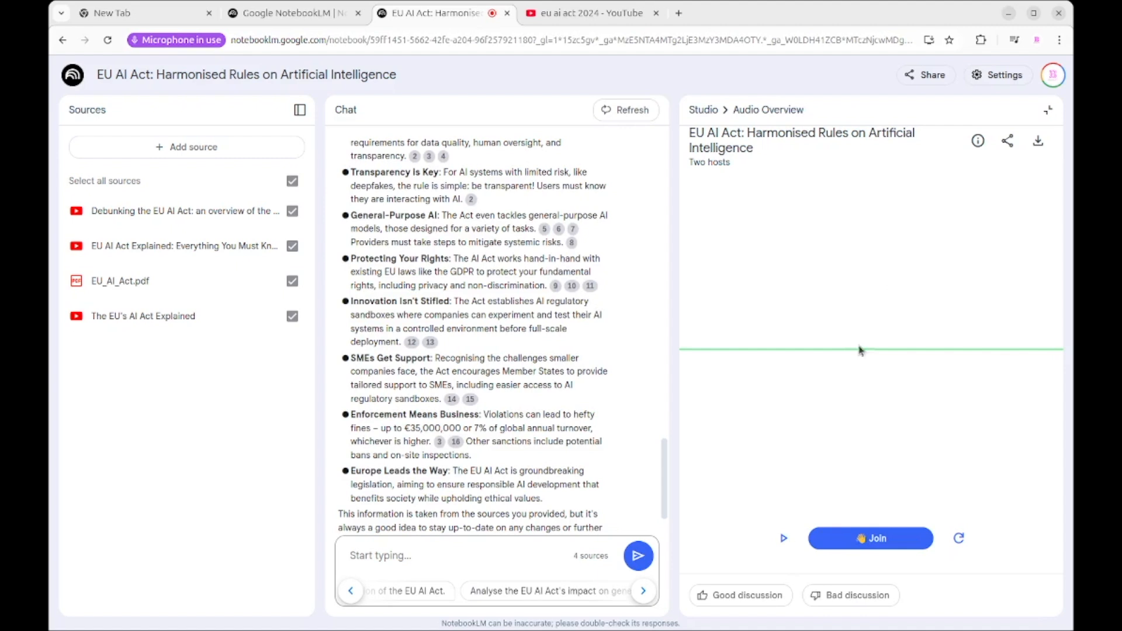
click(783, 538)
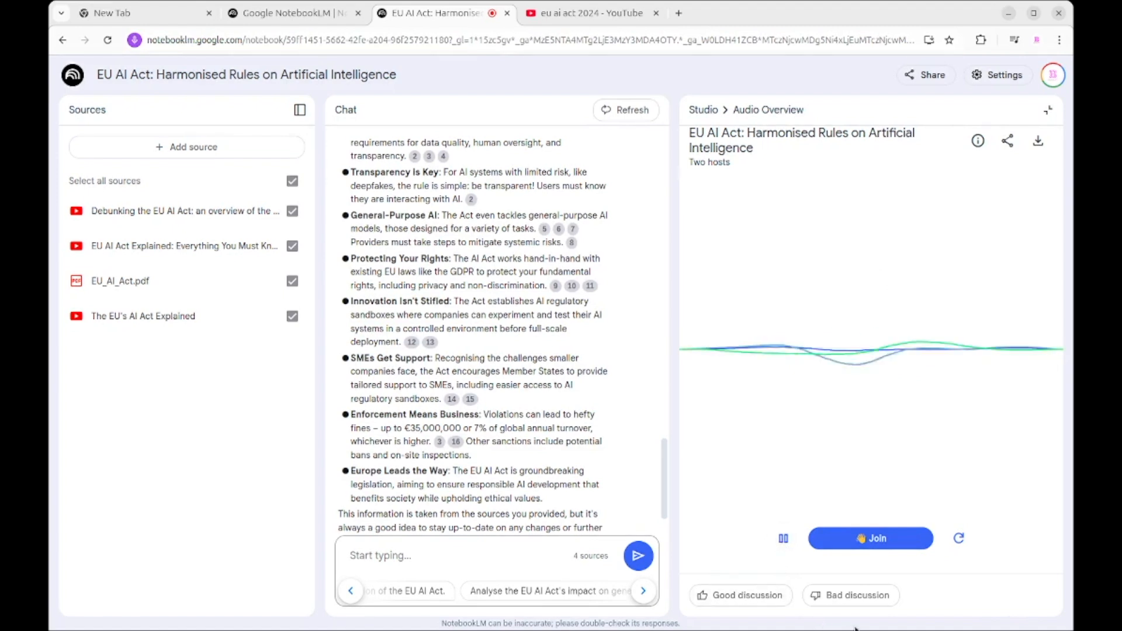
click(869, 542)
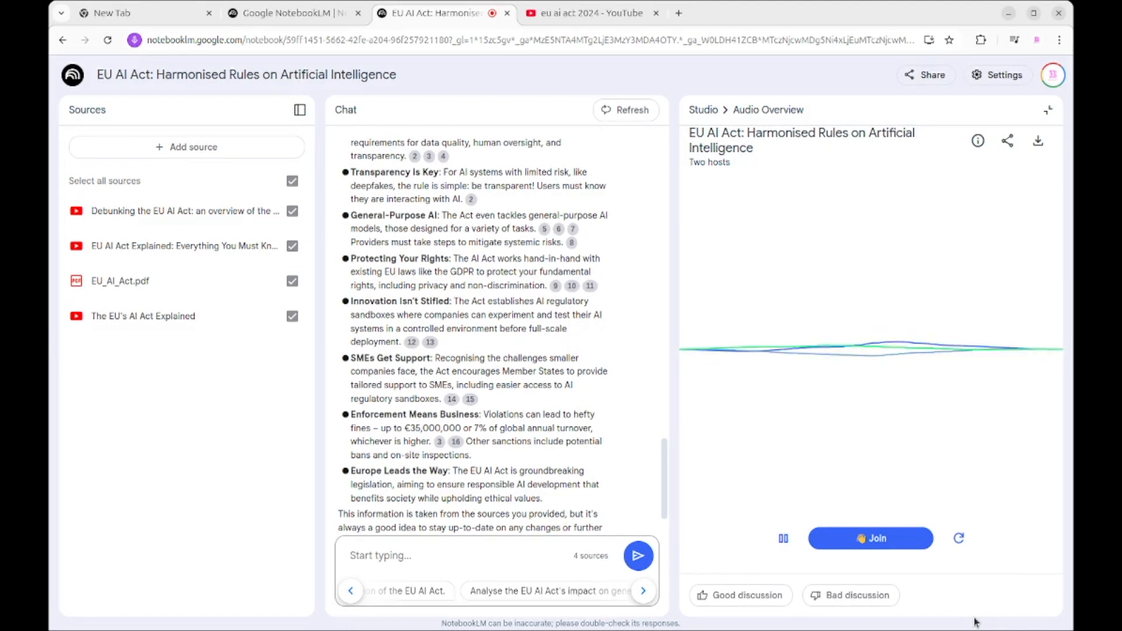
click(884, 545)
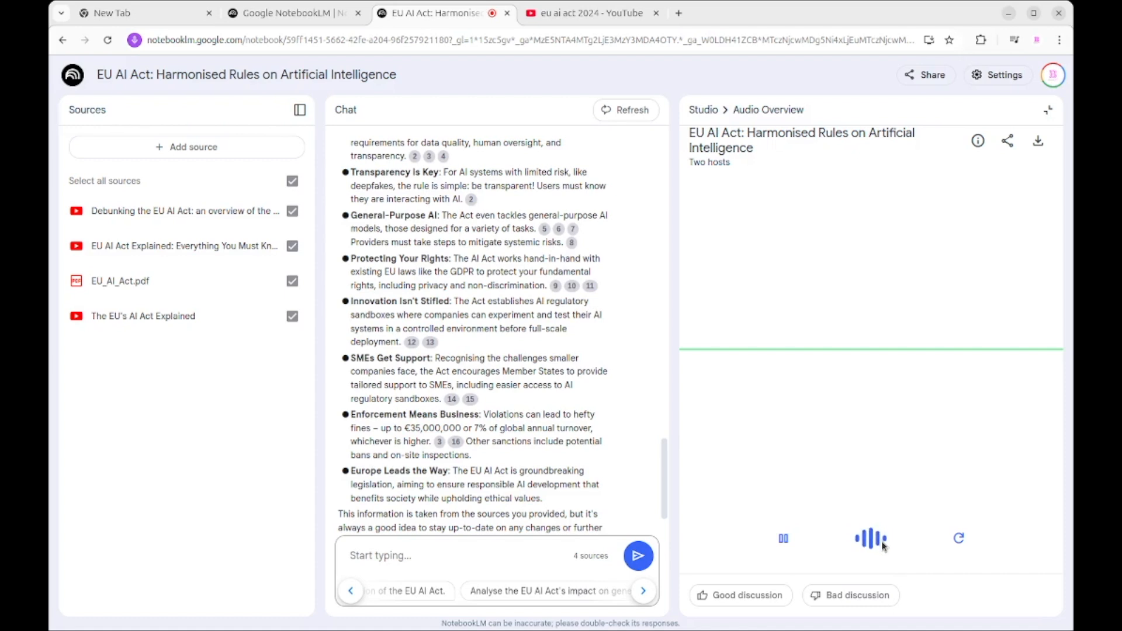
mouse_move(883, 545)
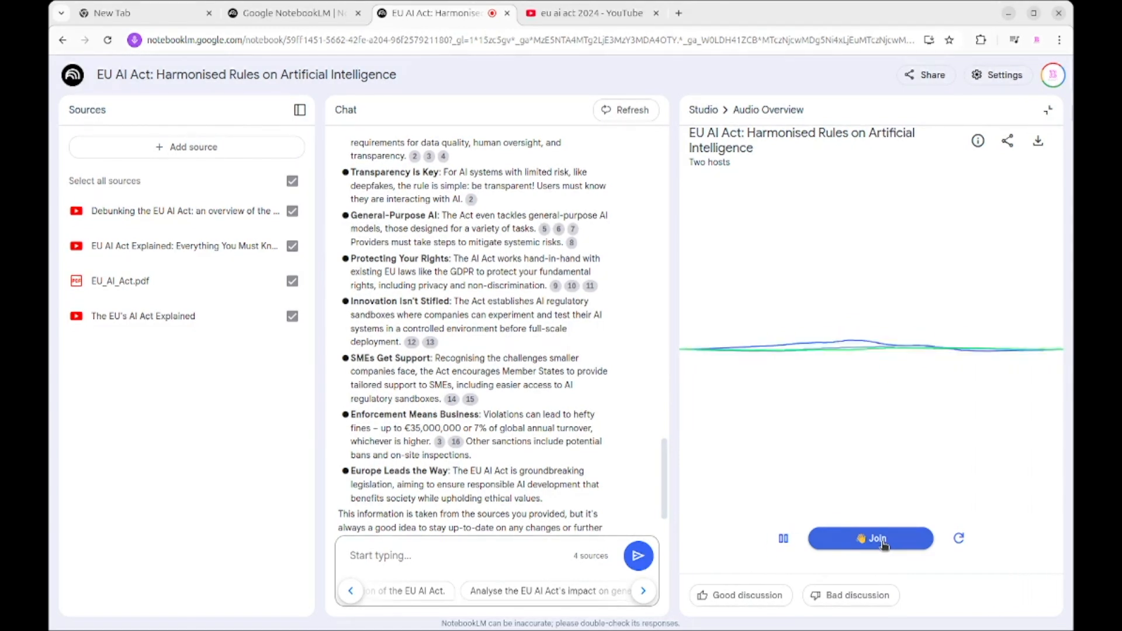
click(783, 540)
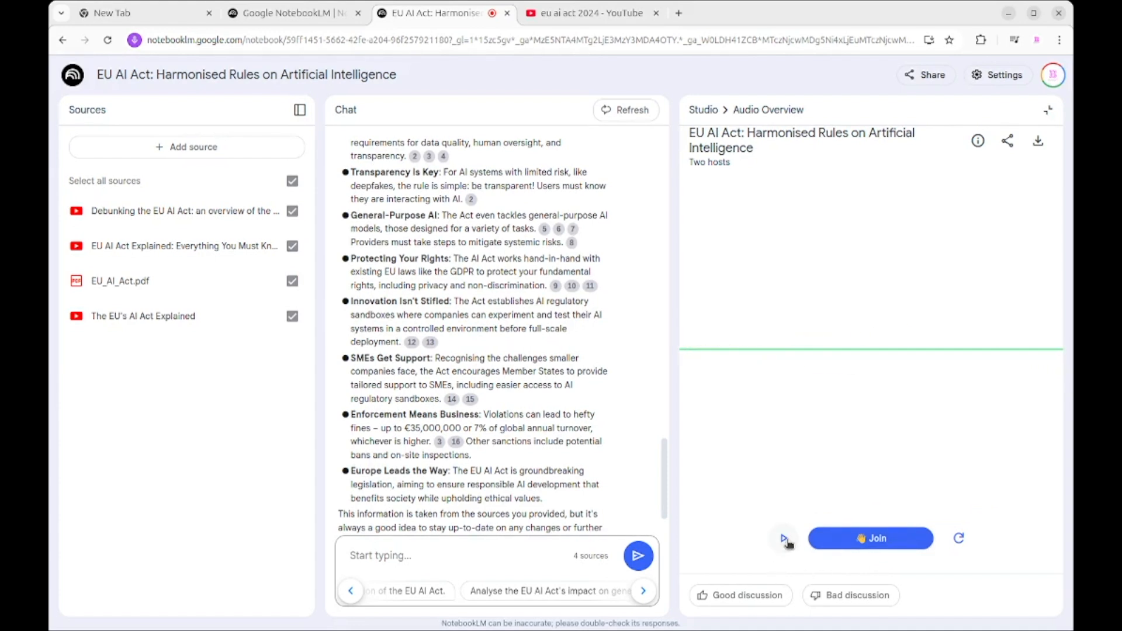